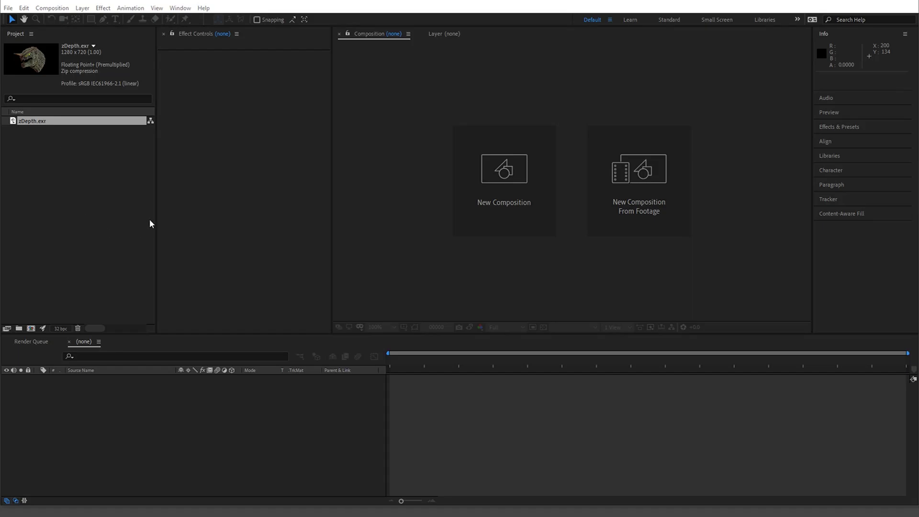
Step: Split zDepth.exr into ProEXR layer comps
click(56, 124)
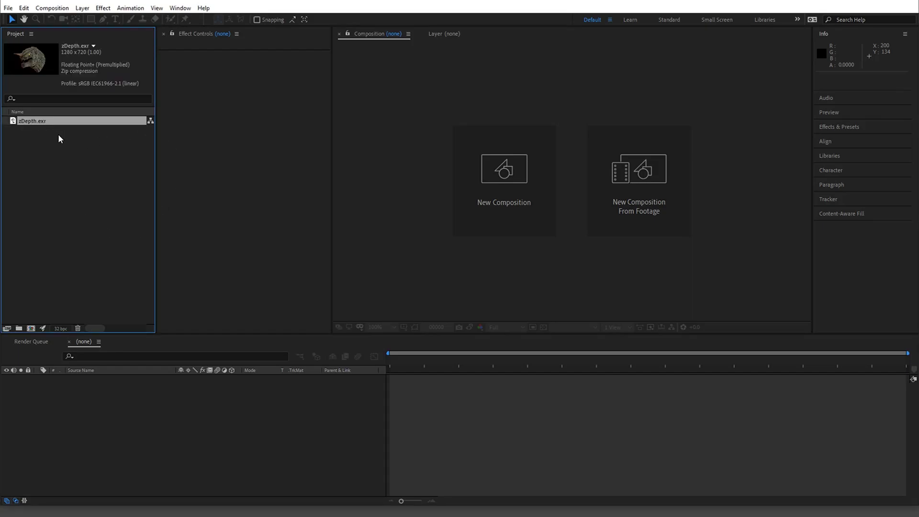
click(9, 9)
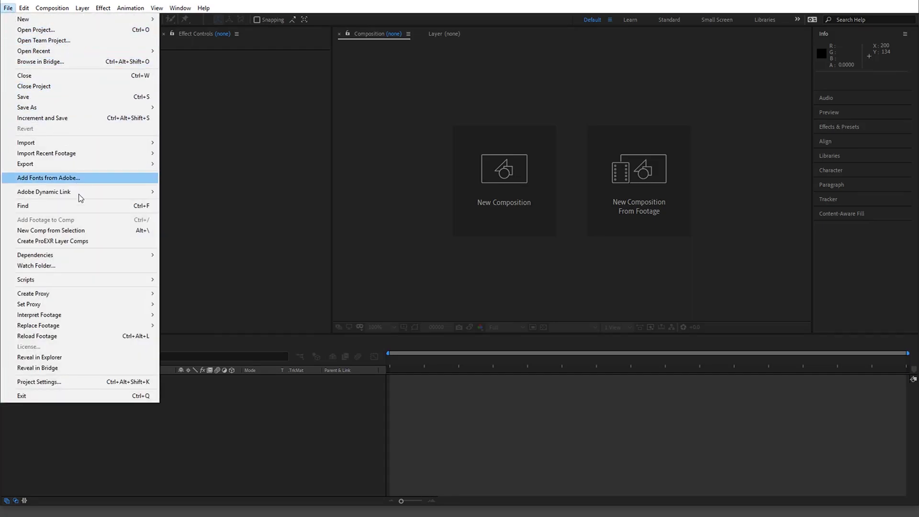
click(80, 241)
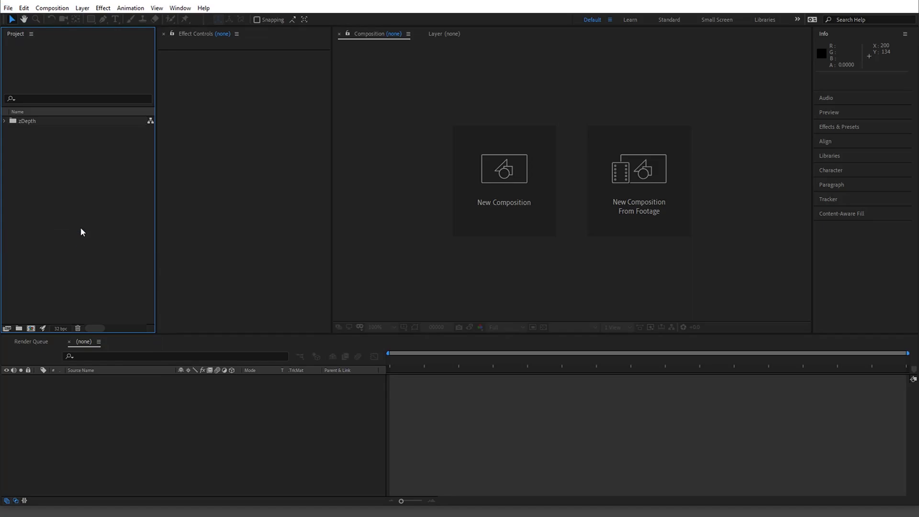
Step: Preview the Z source and RGBA source comps and keep project colour at 32 bpc linear
click(17, 124)
click(4, 121)
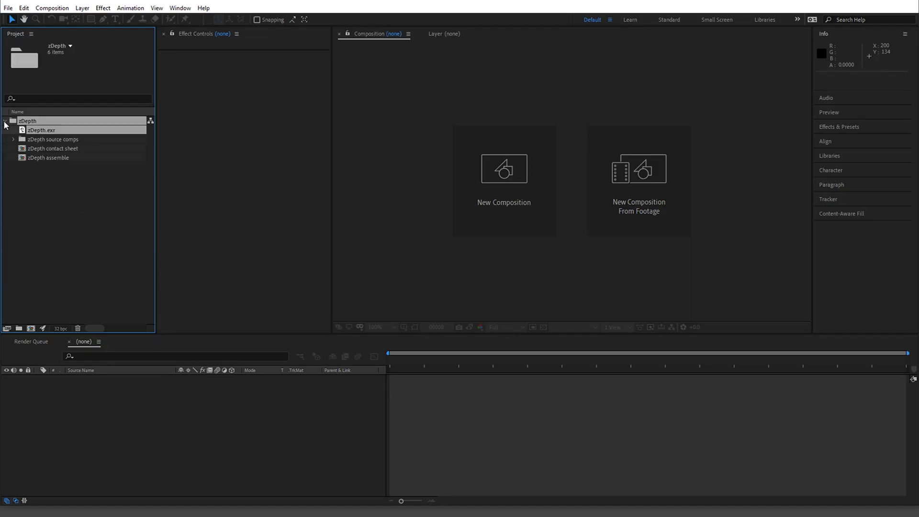
click(13, 139)
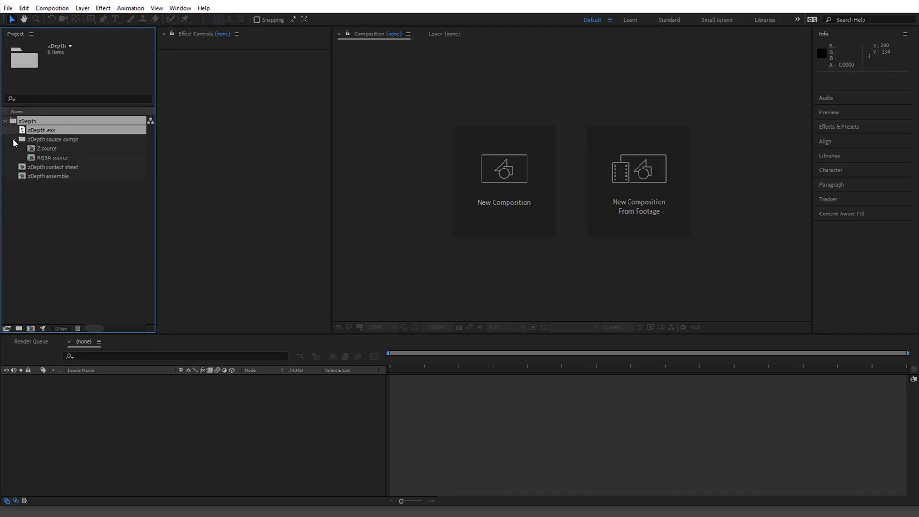
click(58, 149)
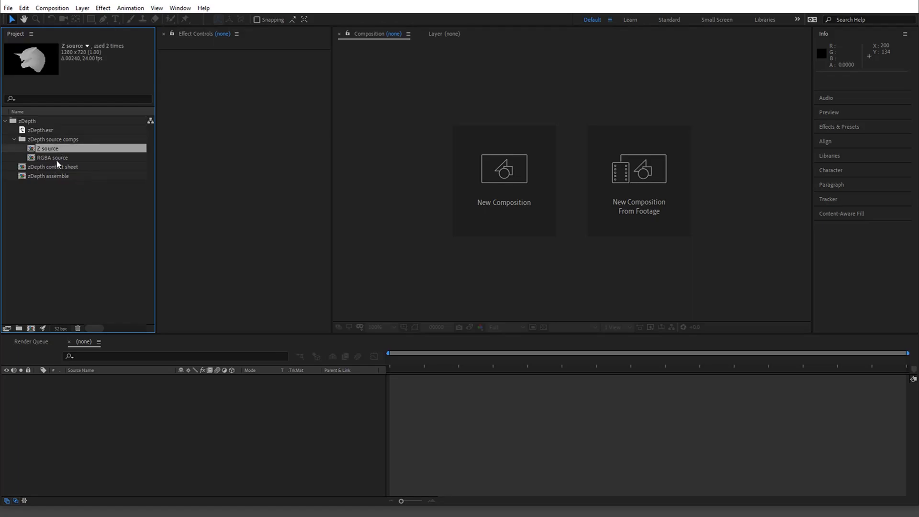
click(58, 158)
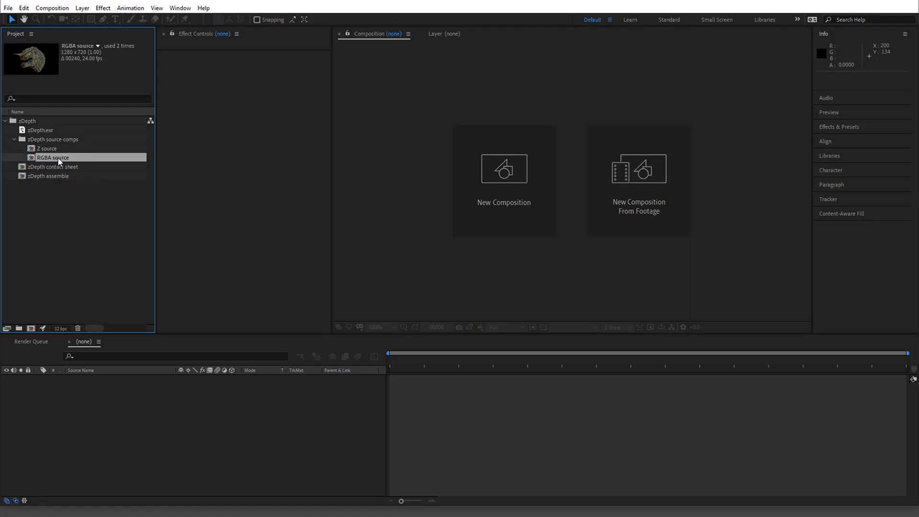
click(60, 329)
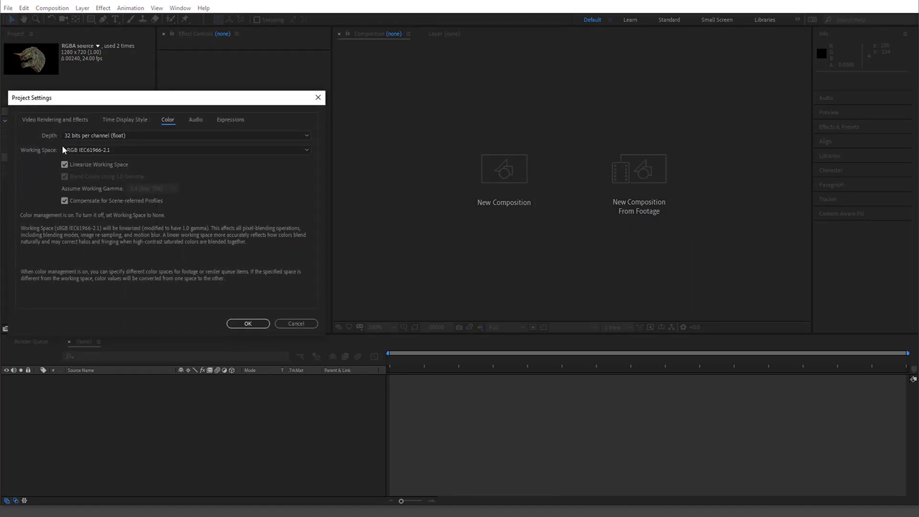
click(248, 323)
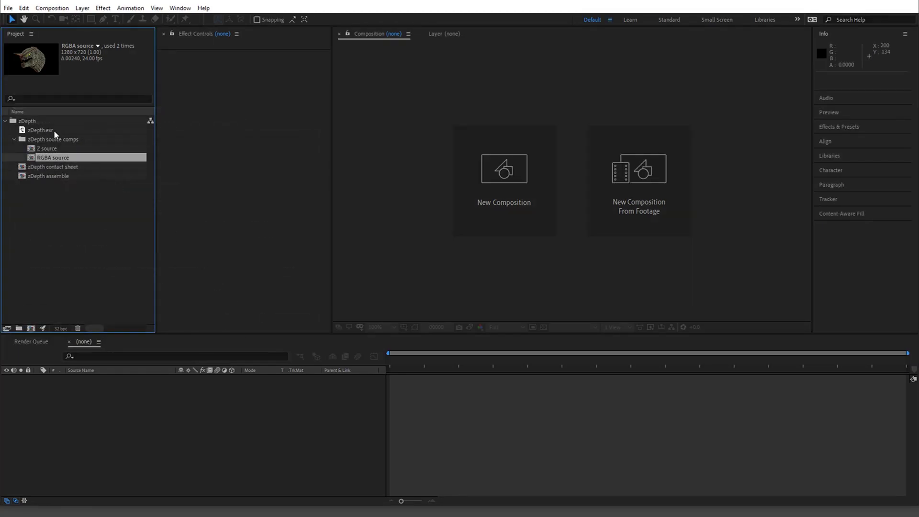
Step: Create a new composition from RGBA source and show the transparency grid
drag(57, 158, 33, 329)
scroll(413, 301, down, 2)
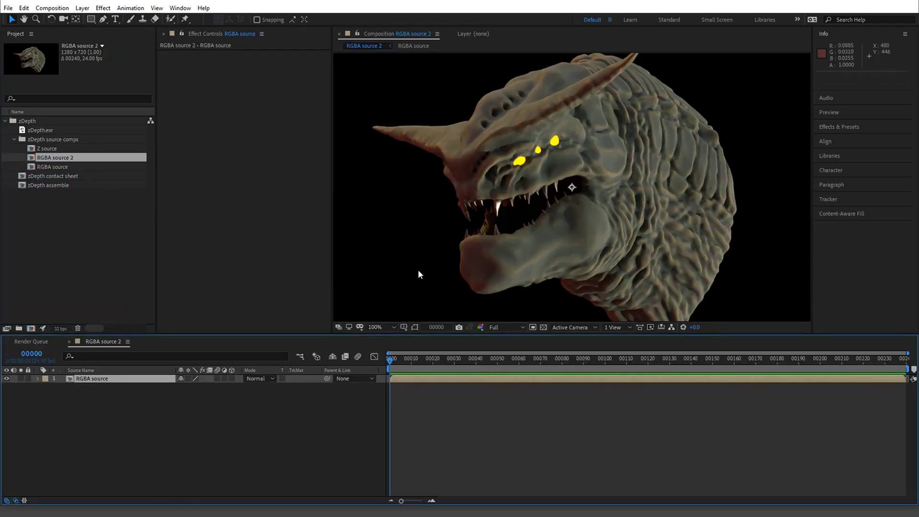
click(543, 327)
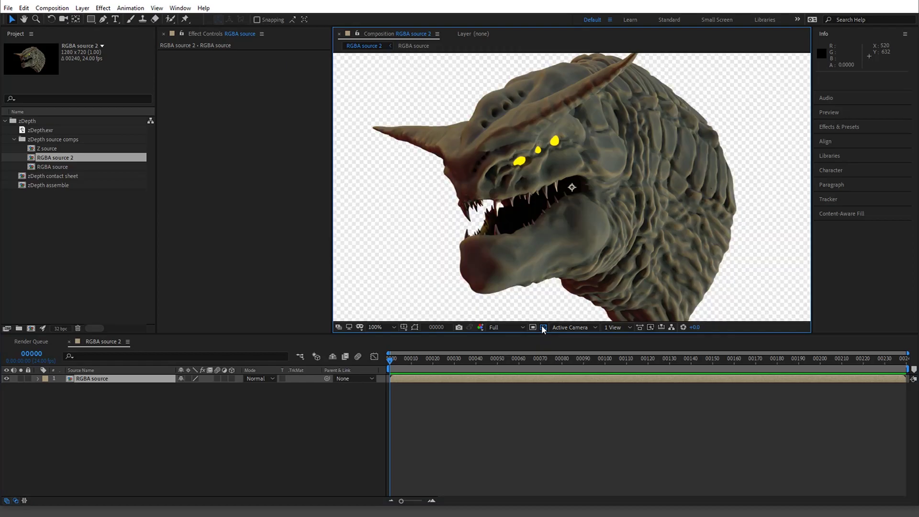
scroll(472, 214, down, 1)
scroll(471, 215, up, 1)
scroll(512, 280, down, 1)
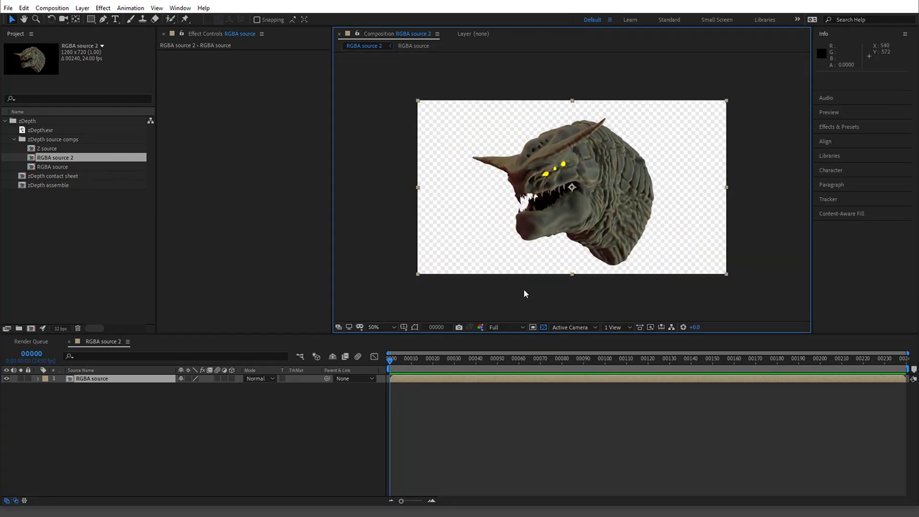
Step: Add Z source as a hidden layer 2 beneath RGBA source, on a black background
click(63, 149)
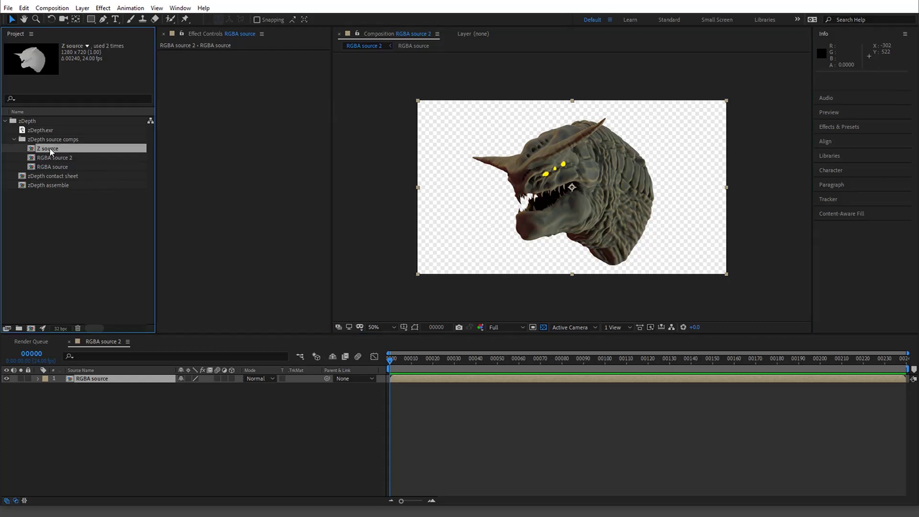
drag(51, 152, 75, 433)
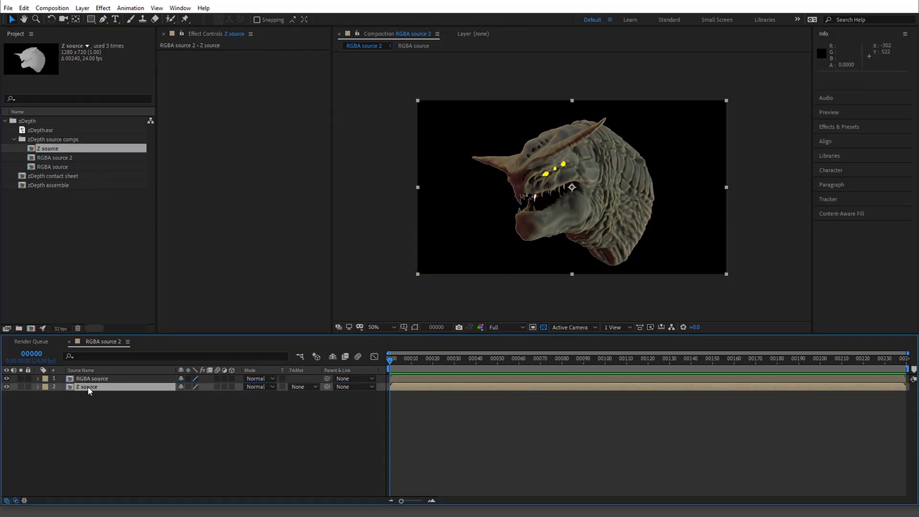
click(6, 378)
scroll(518, 226, up, 2)
key(comma)
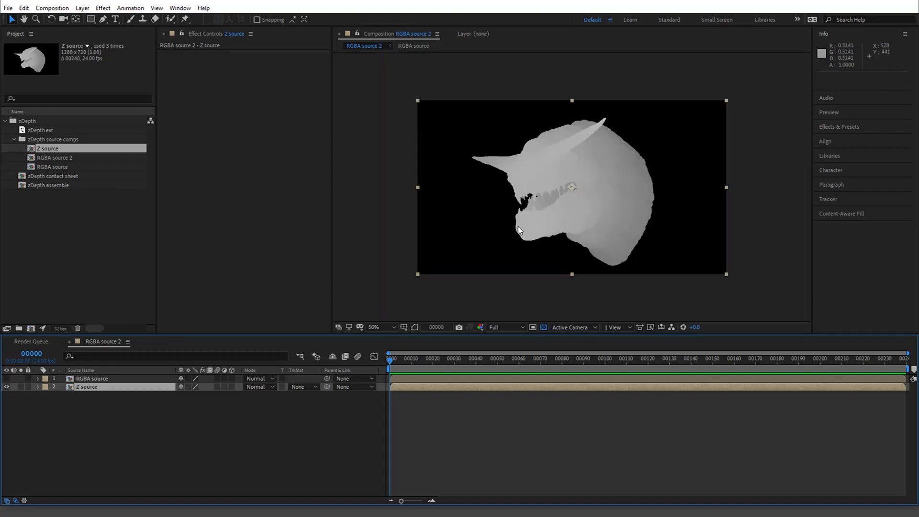
click(6, 378)
click(6, 387)
click(109, 382)
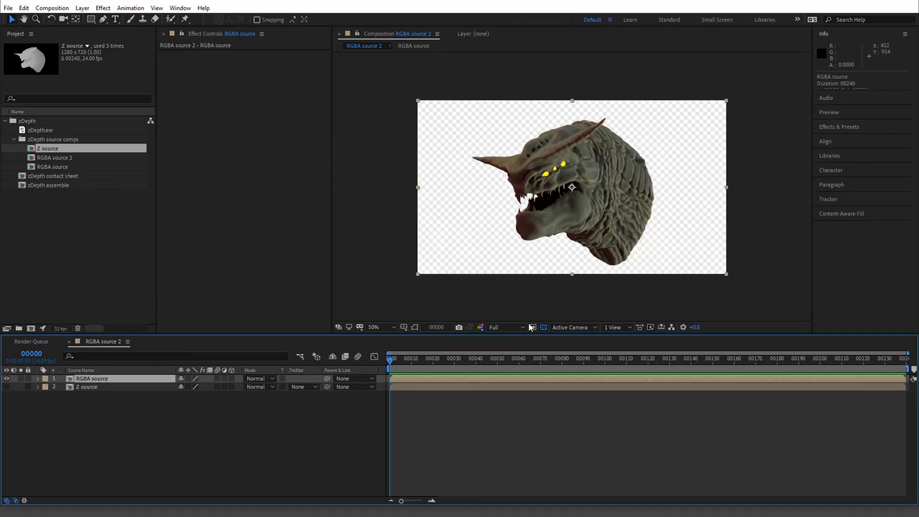
click(544, 327)
click(543, 327)
click(543, 327)
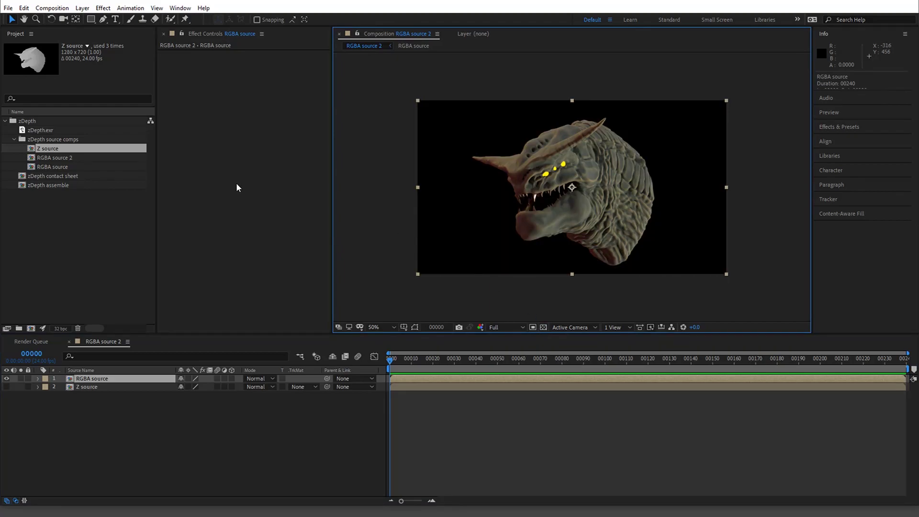
Step: Apply Camera Lens Blur to RGBA source via a 'CAMERA' effect search
click(237, 184)
key(ctrl+space)
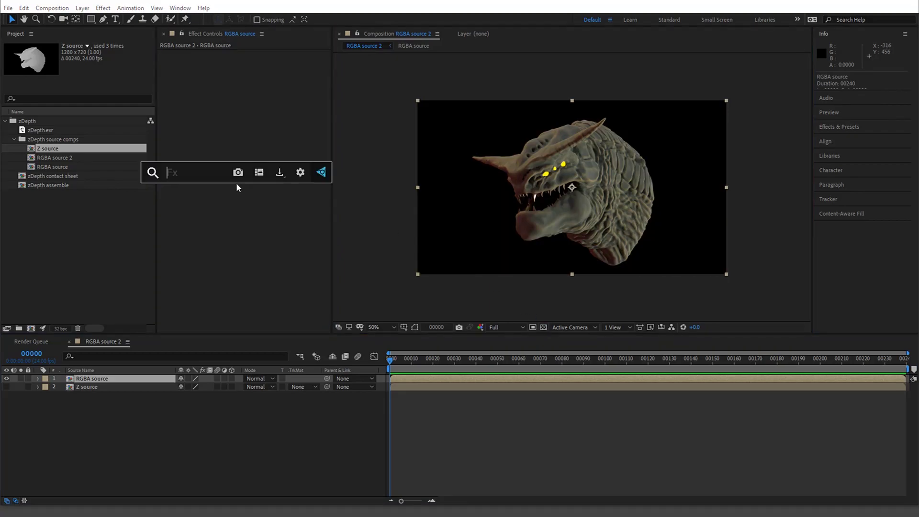
text(CAMERA)
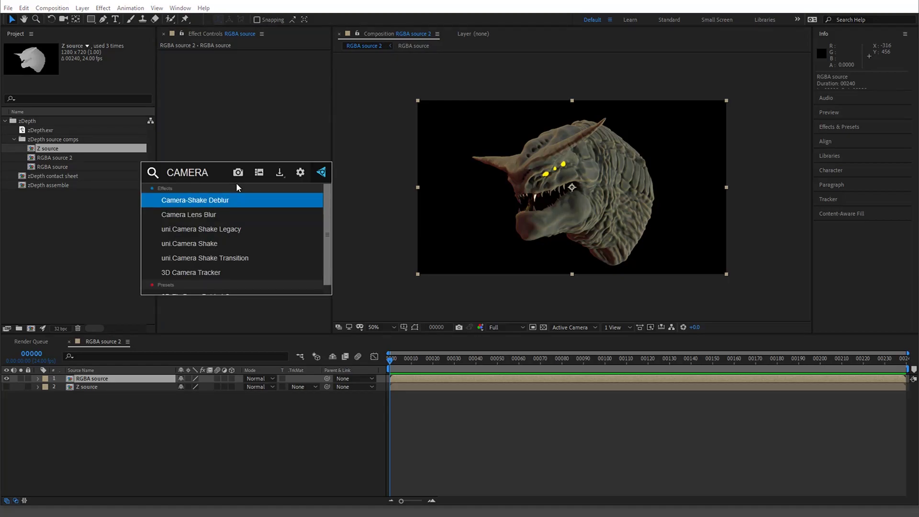
key(Down)
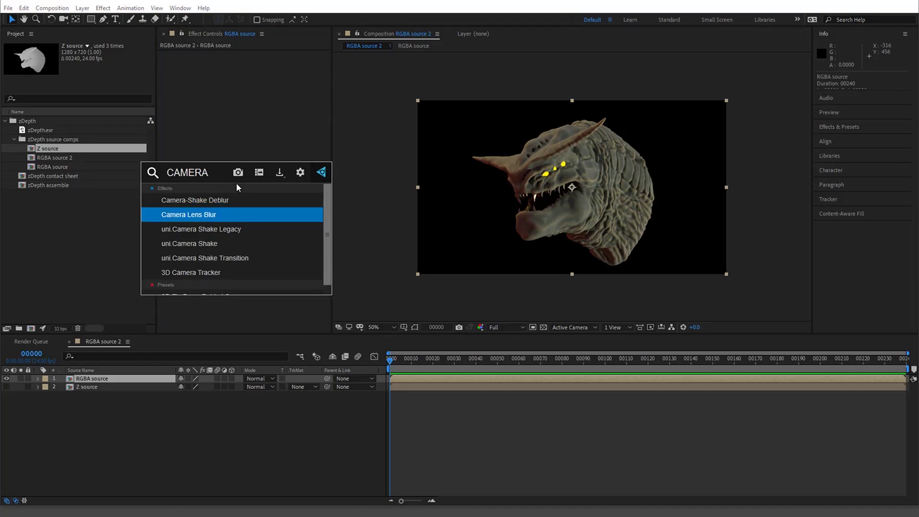
key(Return)
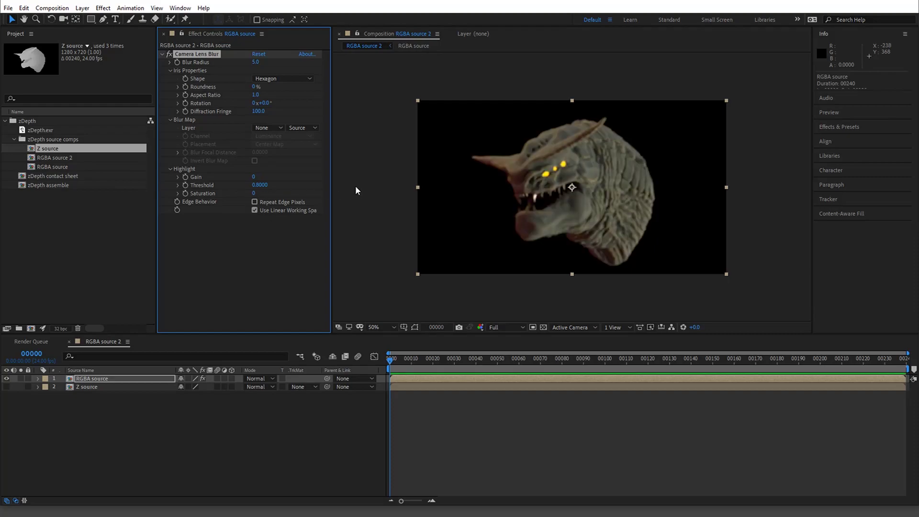
Step: Set the iris shape to Pentagon and Blur Radius to 10, viewing at 100%
click(265, 79)
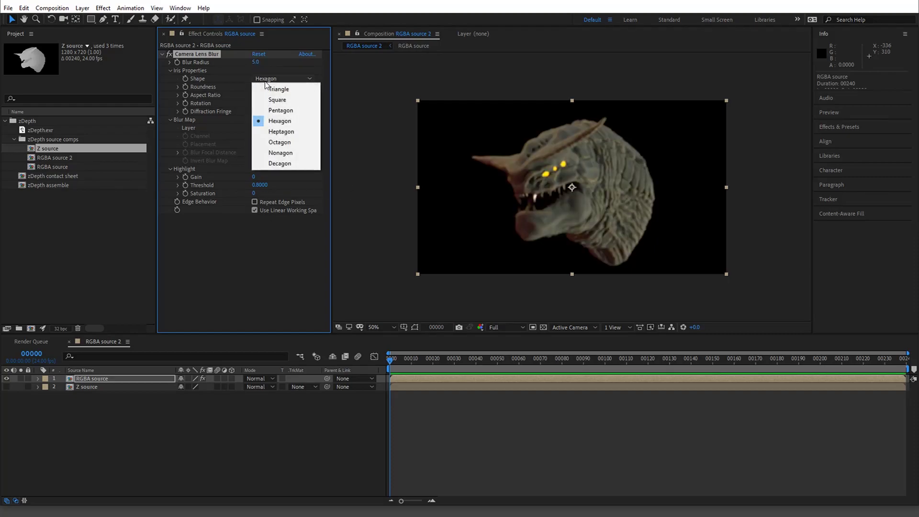
click(287, 110)
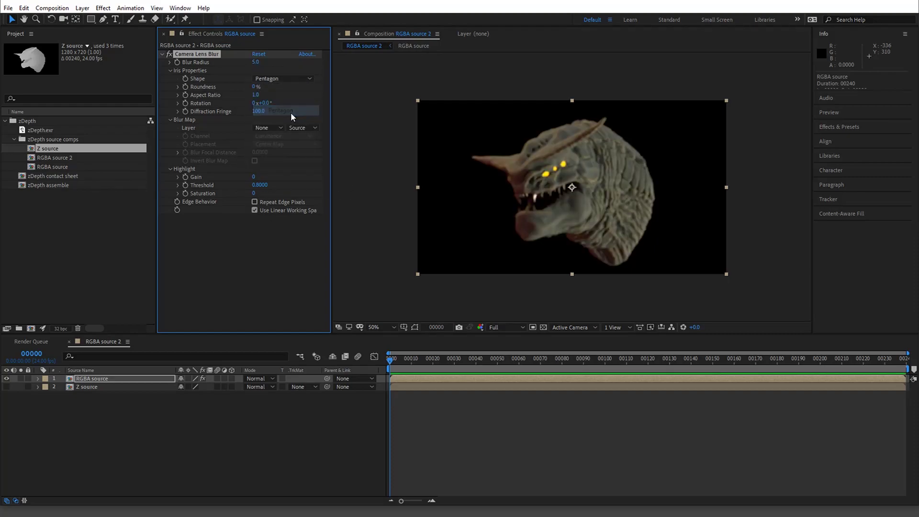
click(269, 128)
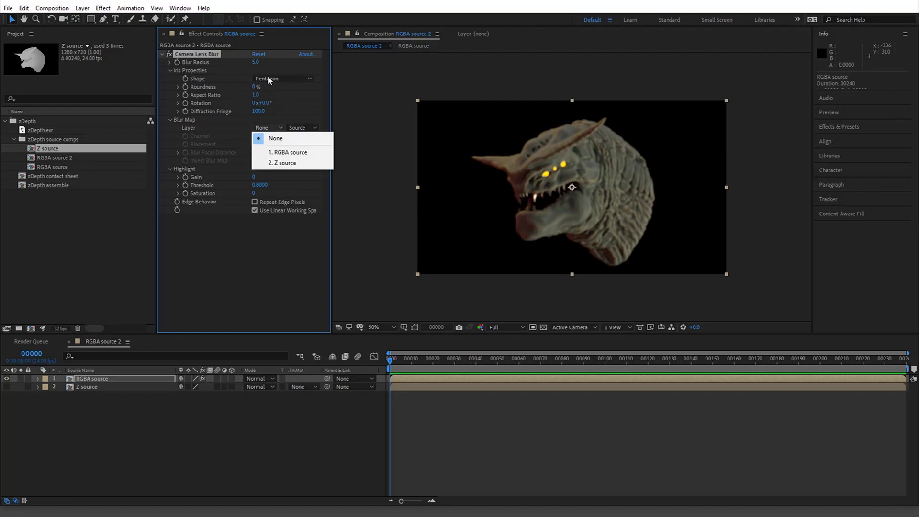
click(256, 61)
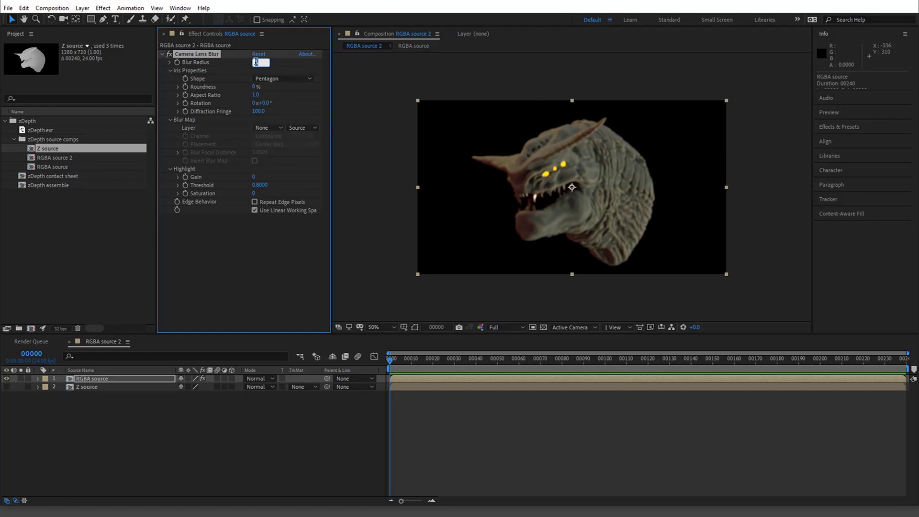
text(10)
key(Return)
key(period)
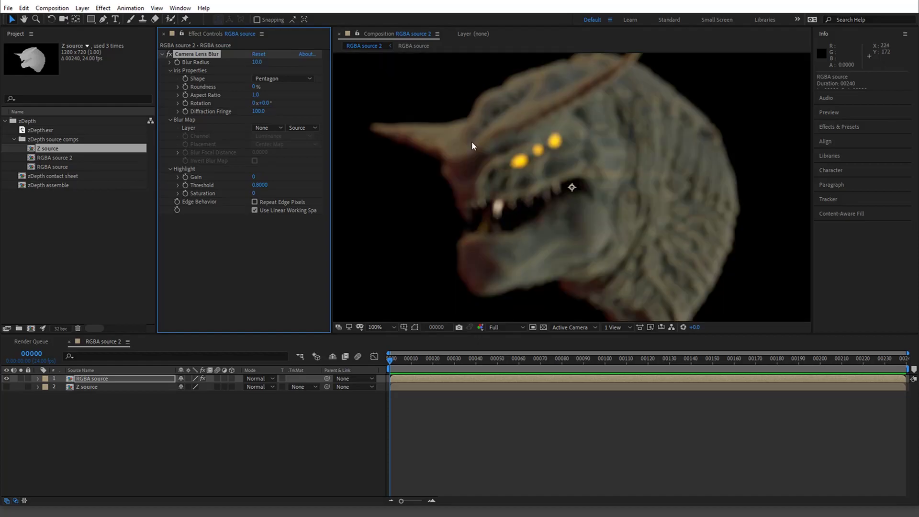
click(274, 128)
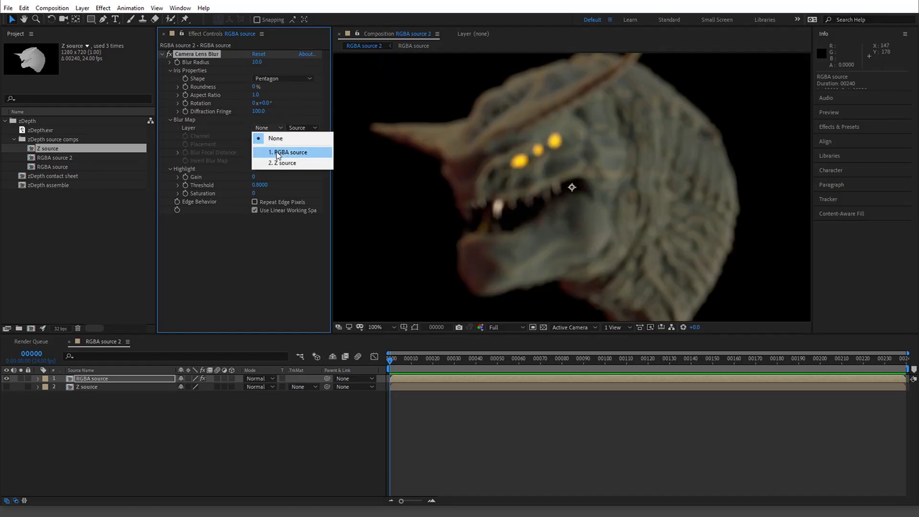
Step: Use Z source as the blur map and raise Blur Radius to 30
click(286, 163)
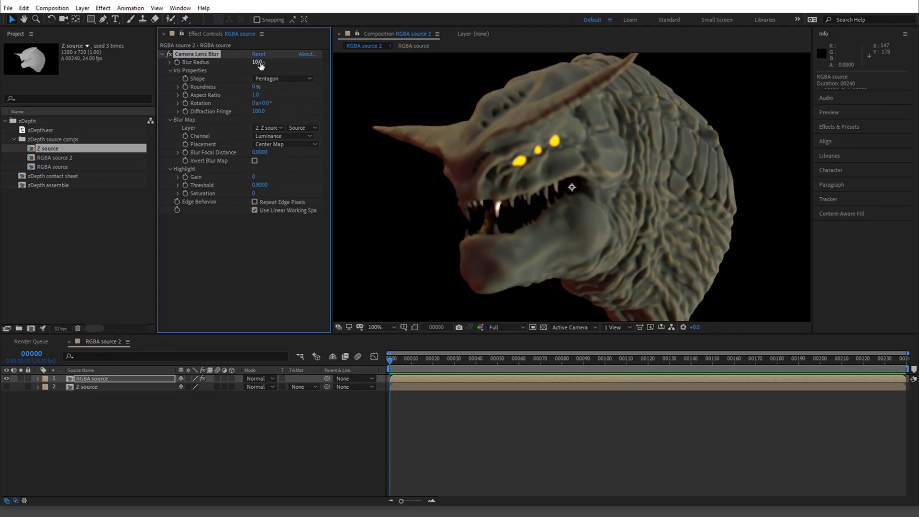
mouse_move(258, 61)
mouse_down()
mouse_move(296, 71)
mouse_move(271, 70)
mouse_up()
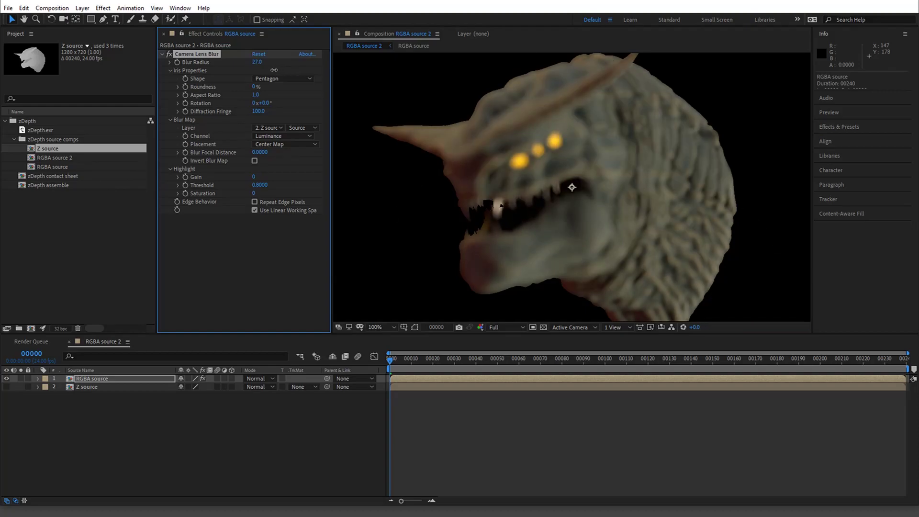
click(280, 137)
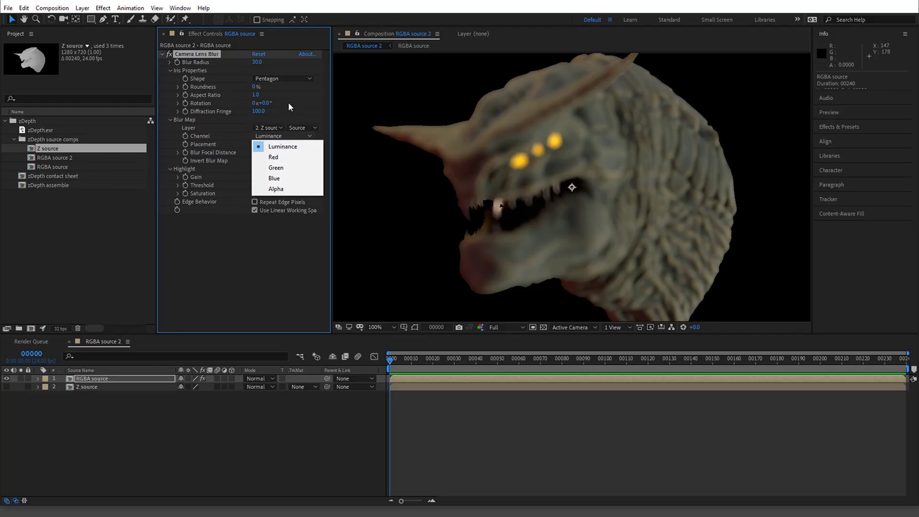
click(288, 111)
click(269, 128)
click(277, 142)
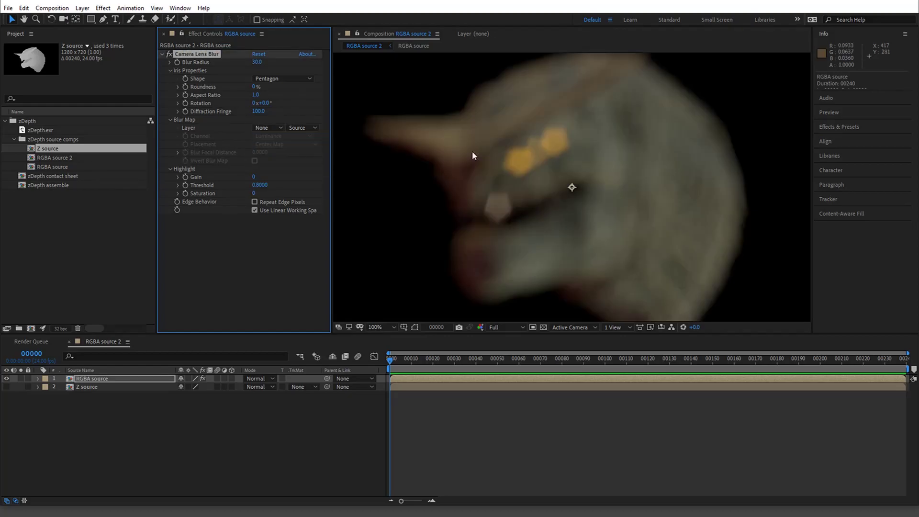
key(ctrl+z)
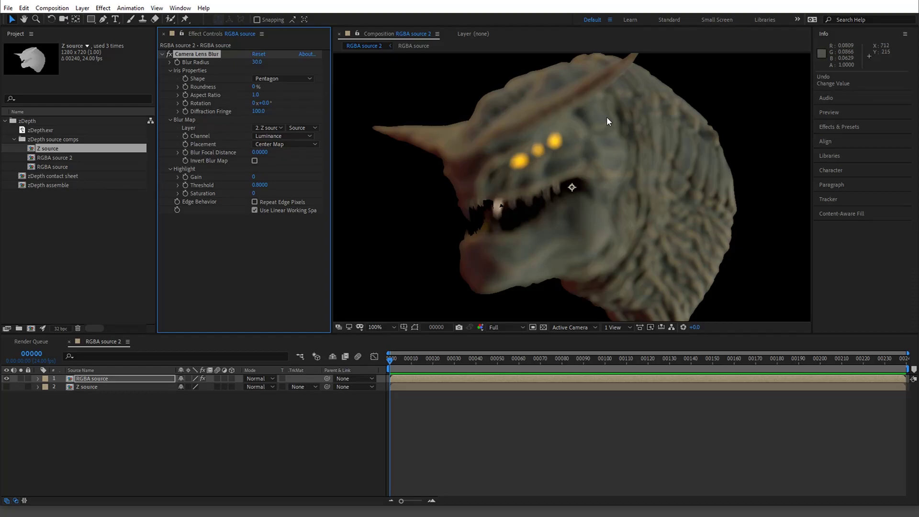
Step: Compare the jaw with Camera Lens Blur off and on, leaving it off over the transparency grid
scroll(743, 206, up, 1)
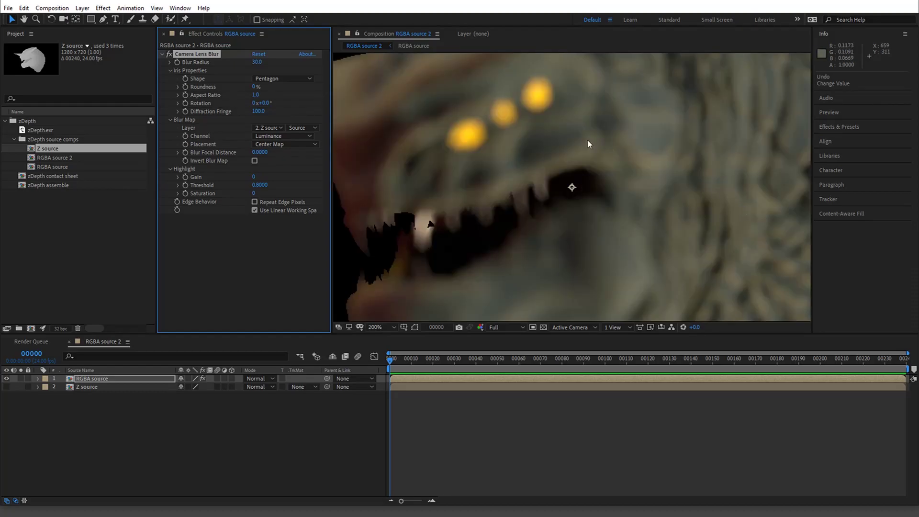
drag(556, 154, 631, 208)
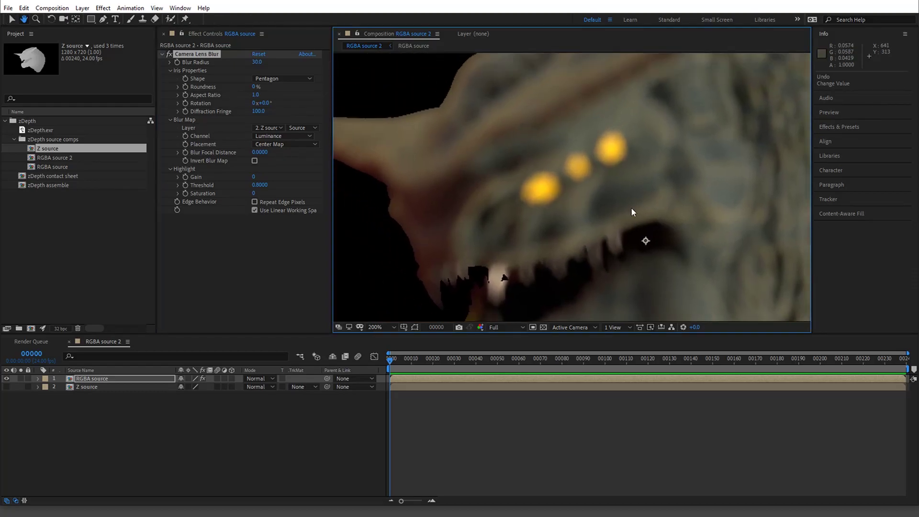
click(5, 391)
click(52, 379)
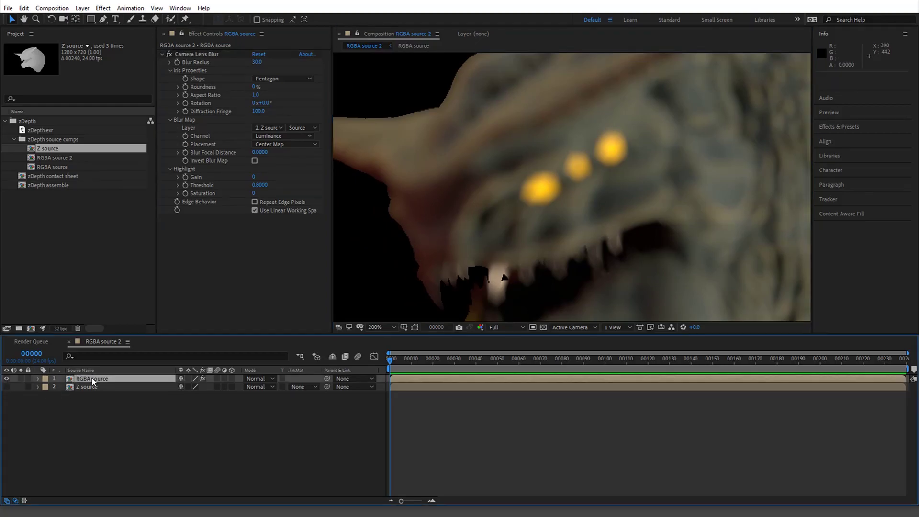
click(170, 53)
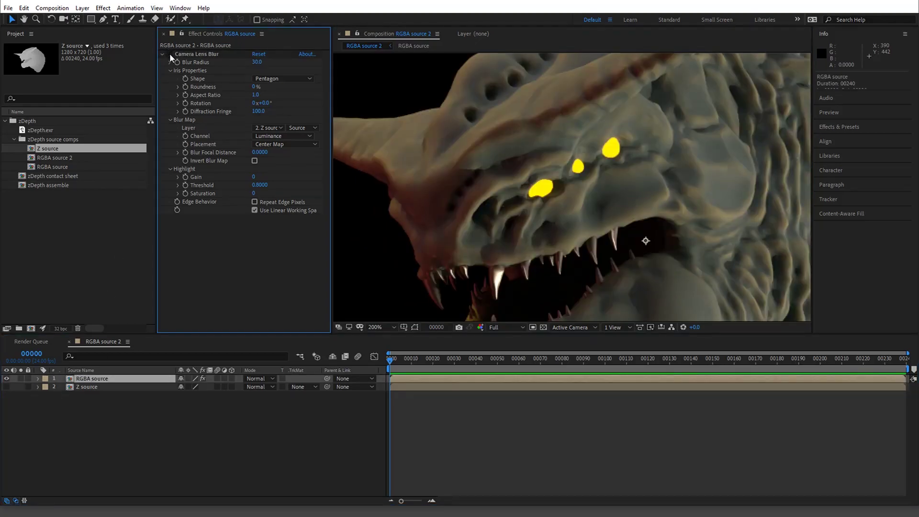
click(543, 327)
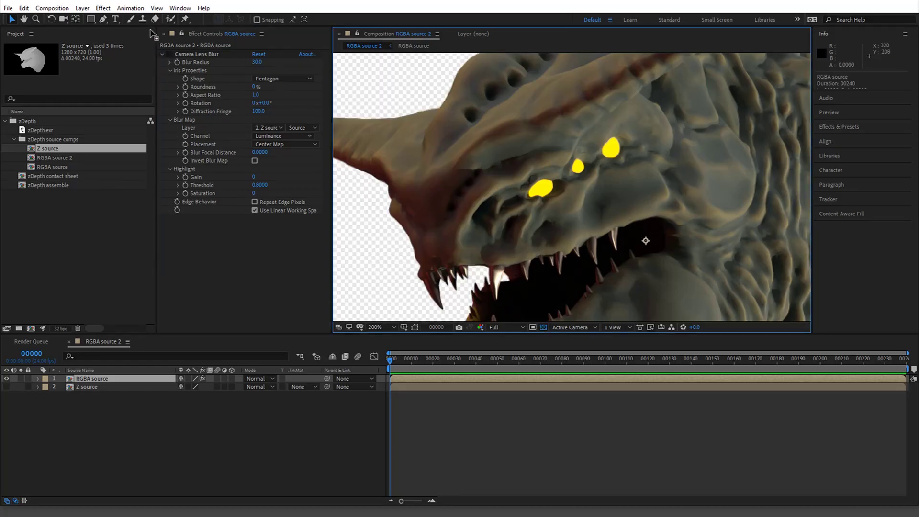
click(170, 53)
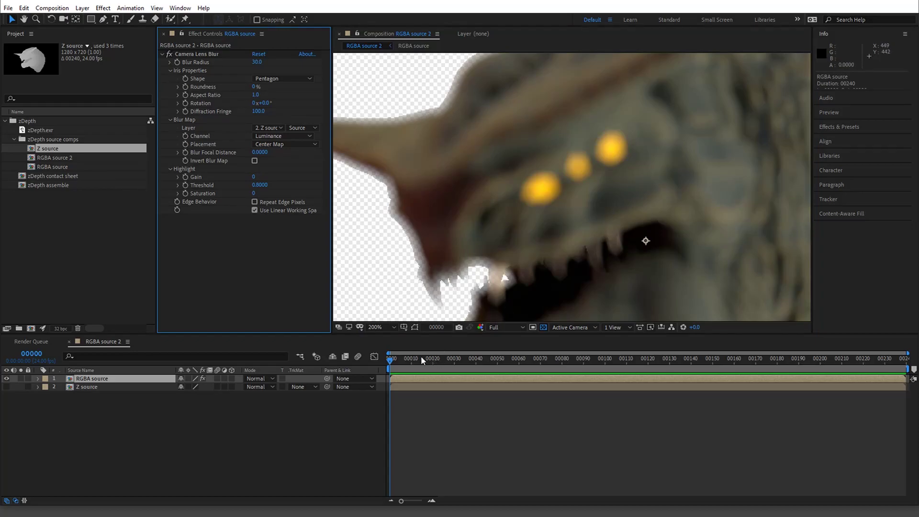
click(169, 54)
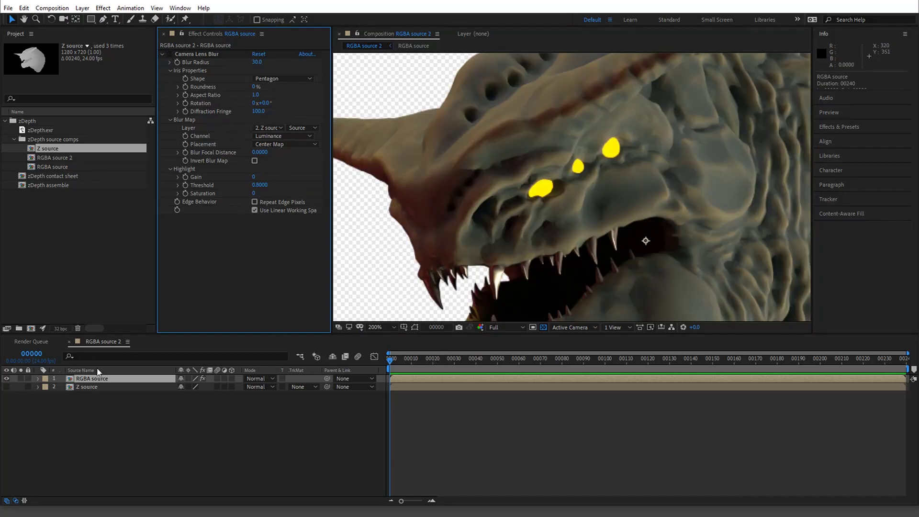
Step: In Z source, set zDepth.exr's EXtractoR alpha channel to A
double_click(91, 388)
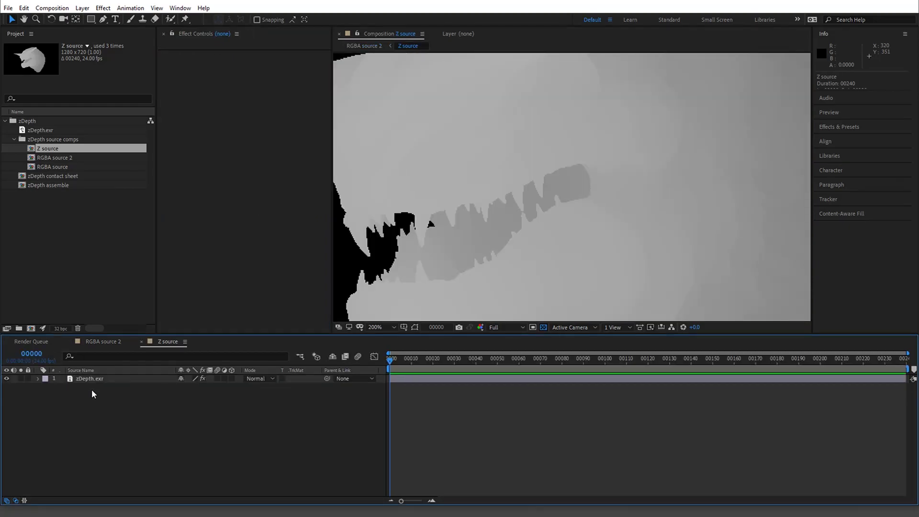
click(90, 381)
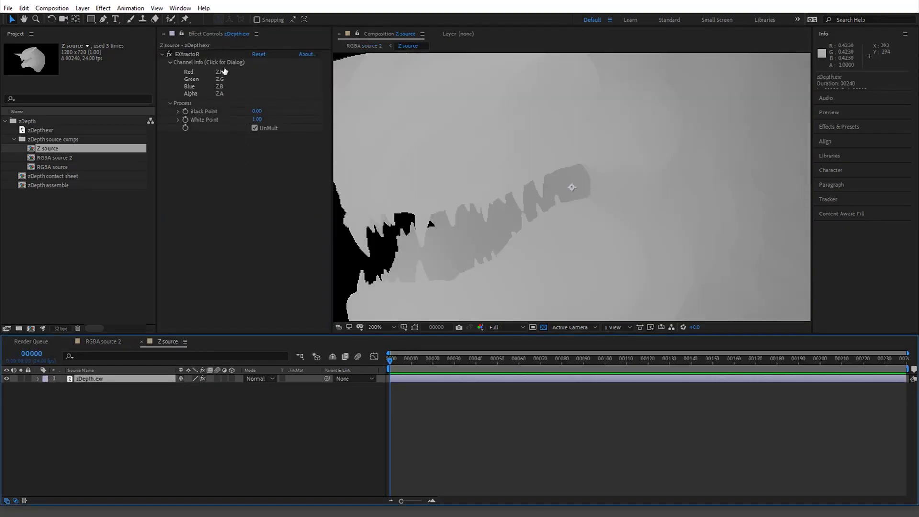
click(544, 327)
click(215, 93)
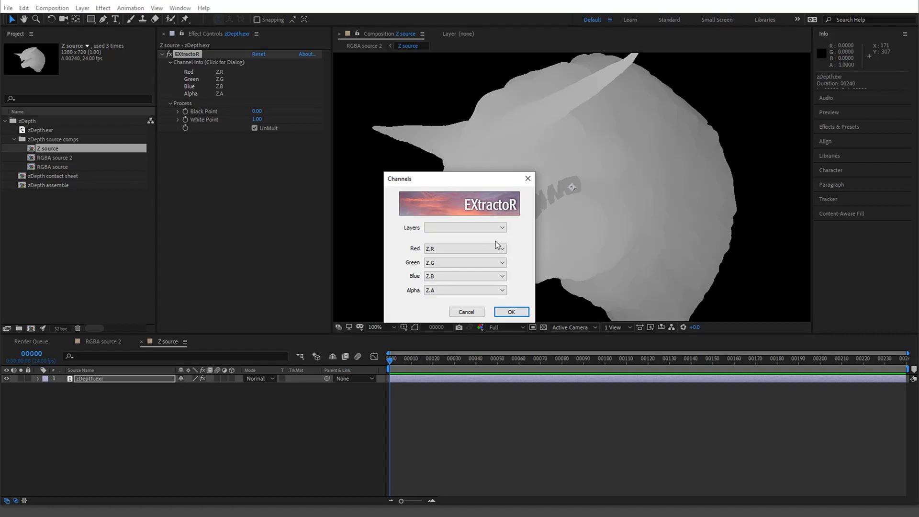
click(498, 290)
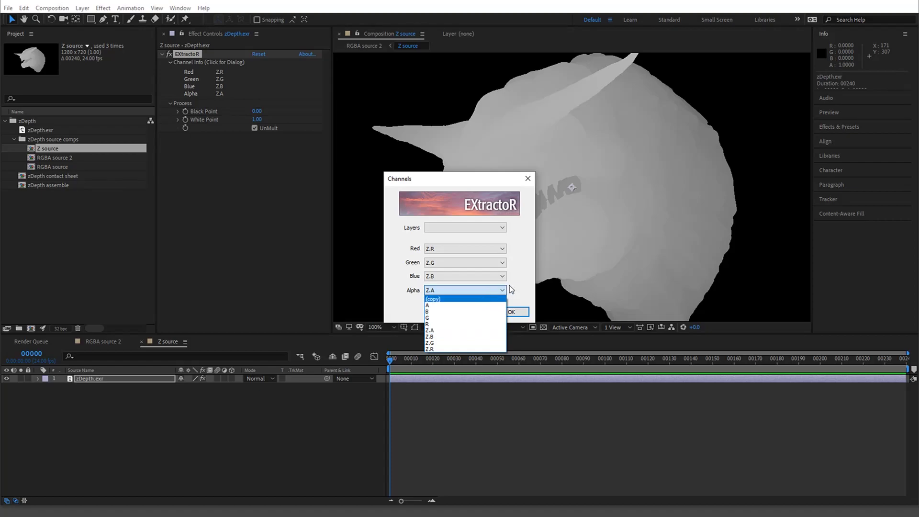
click(496, 290)
click(497, 292)
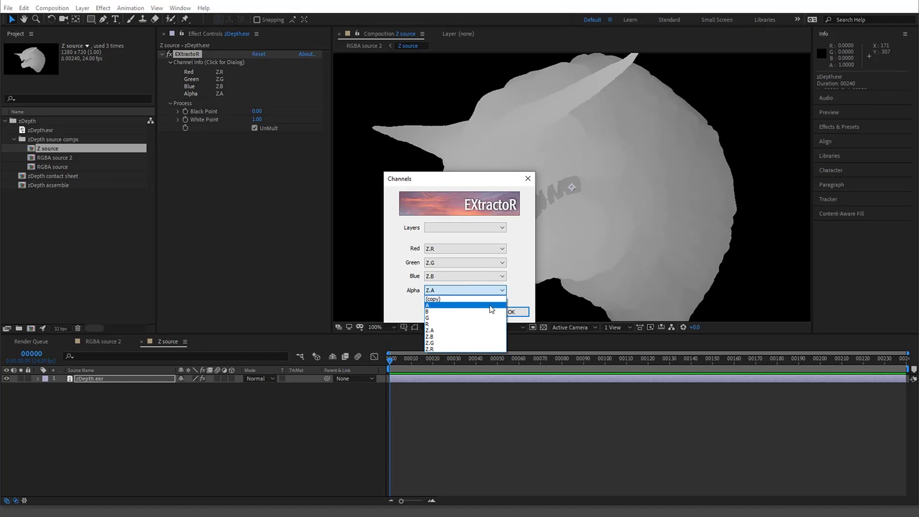
click(493, 304)
click(512, 312)
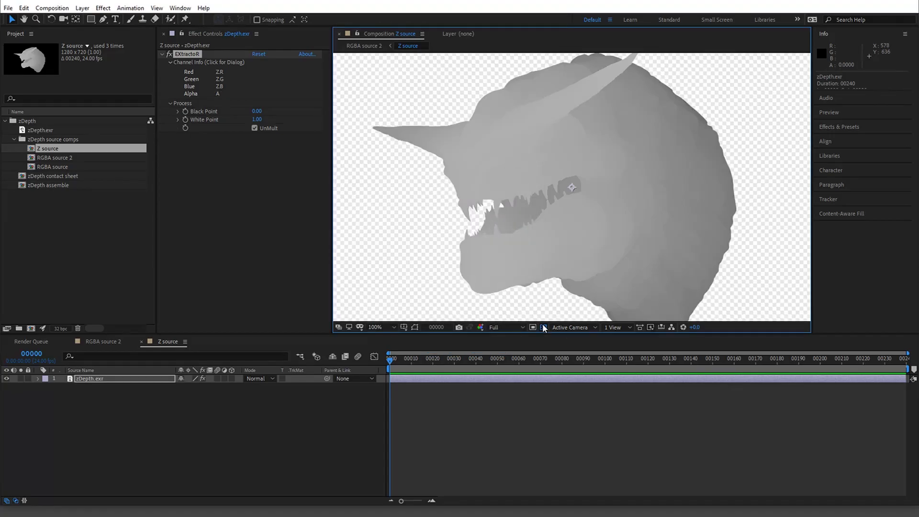
scroll(539, 184, down, 2)
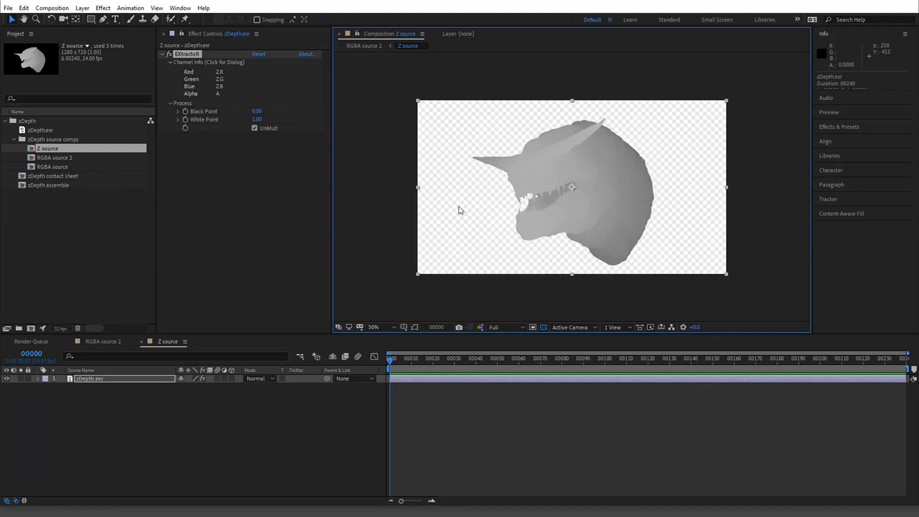
Step: Re-enable Camera Lens Blur on RGBA source in RGBA source 2, with a black background
click(111, 342)
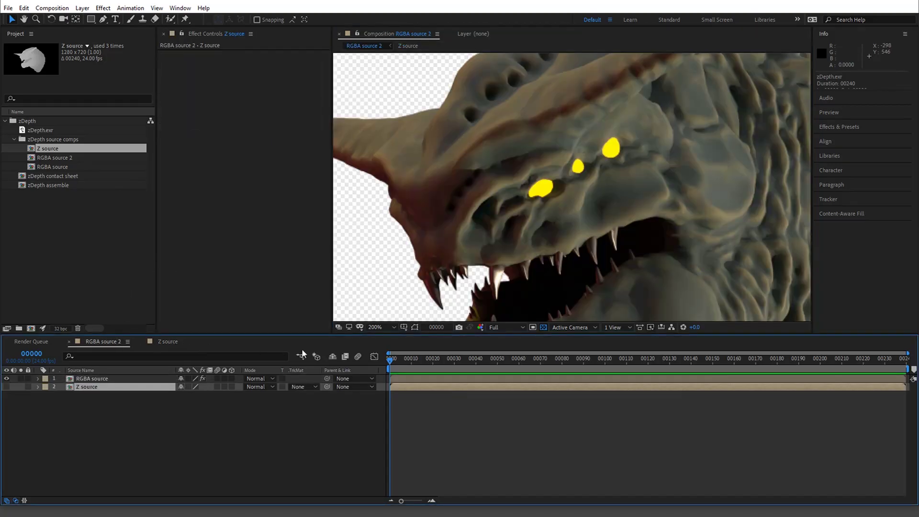
click(91, 380)
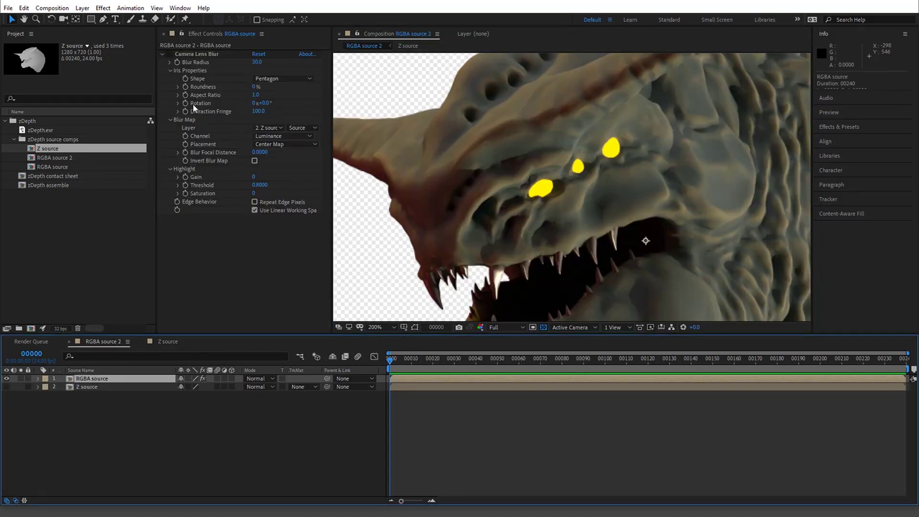
click(170, 54)
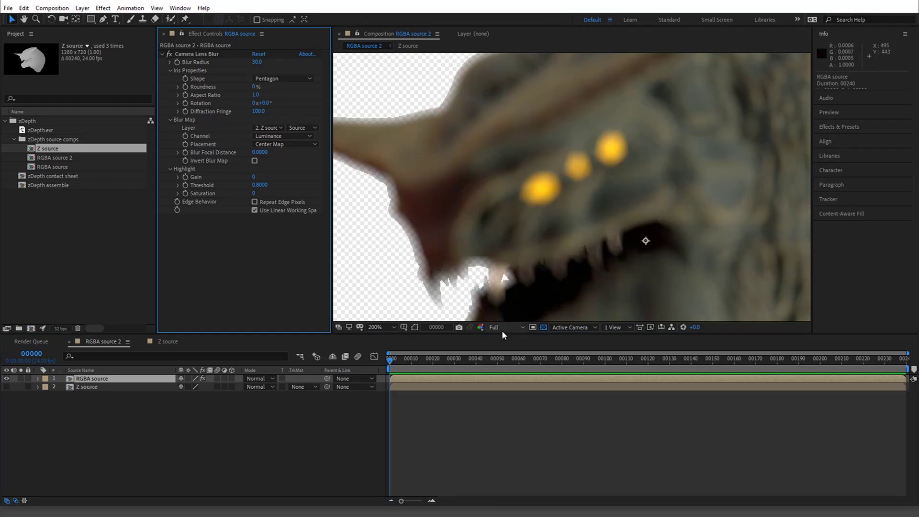
click(543, 328)
Step: Hide RGBA source so only the Z source depth layer is visible
scroll(550, 266, down, 2)
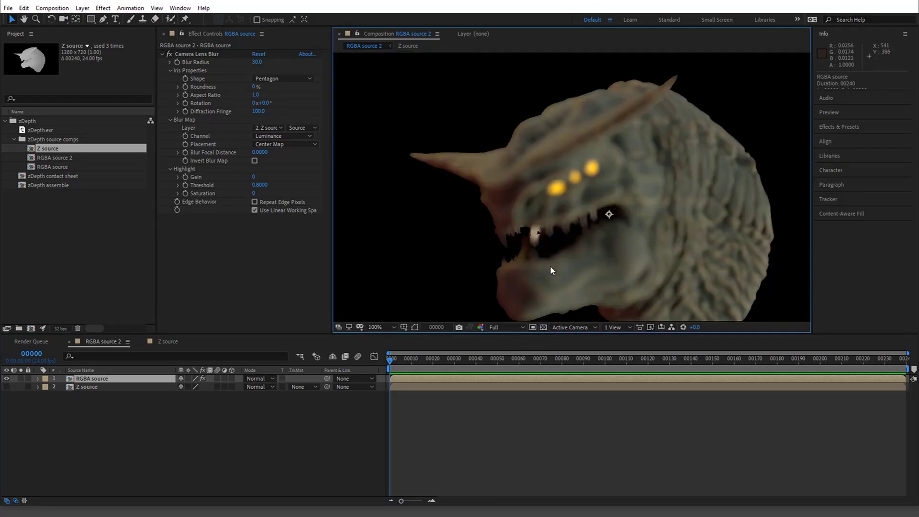
scroll(550, 266, down, 2)
scroll(550, 264, up, 2)
scroll(474, 170, up, 2)
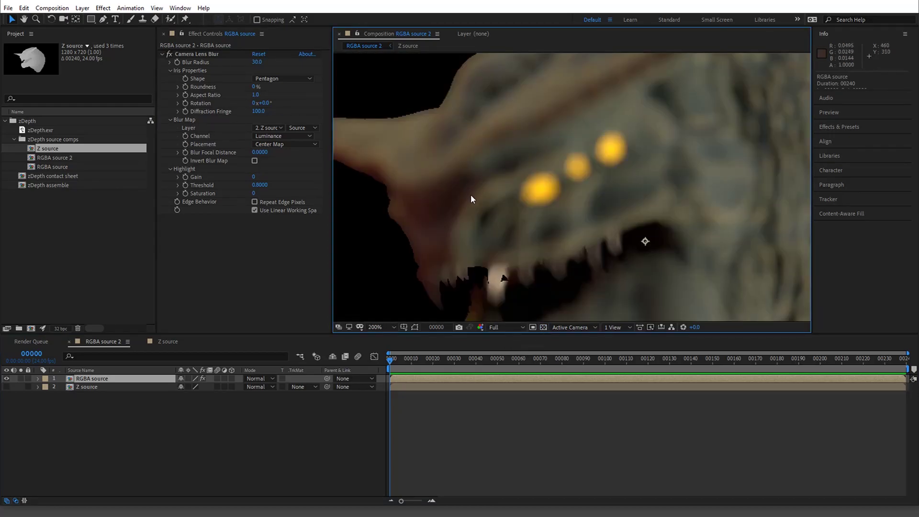
click(6, 379)
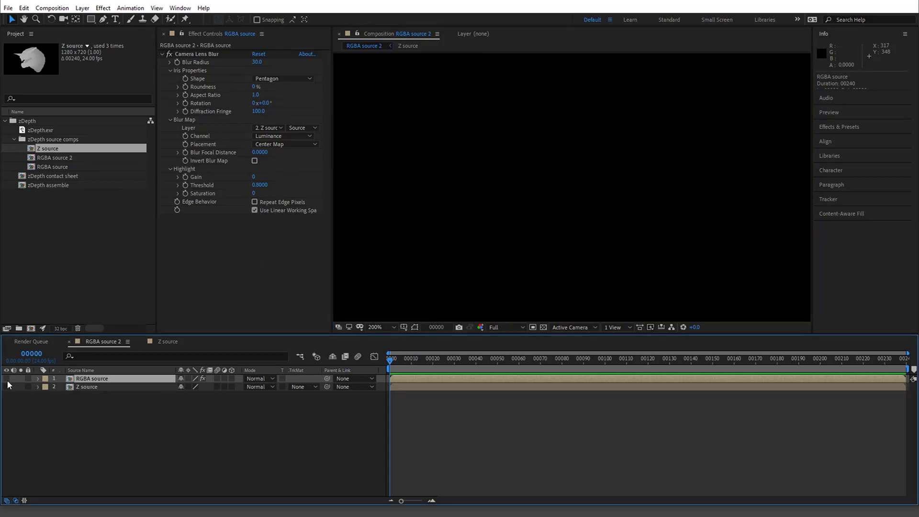
click(7, 387)
Step: Open Z source, zoom into the horn edge against black, and turn off EXtractoR UnMult
double_click(92, 387)
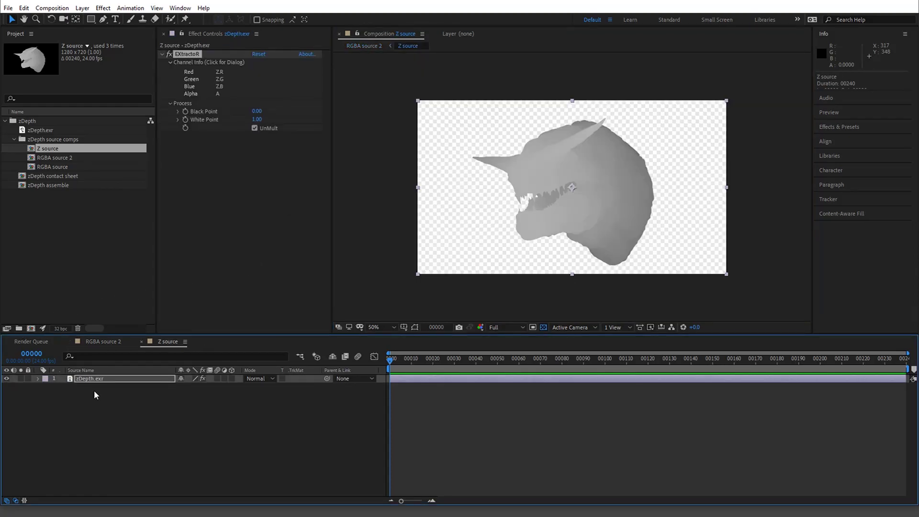
click(543, 327)
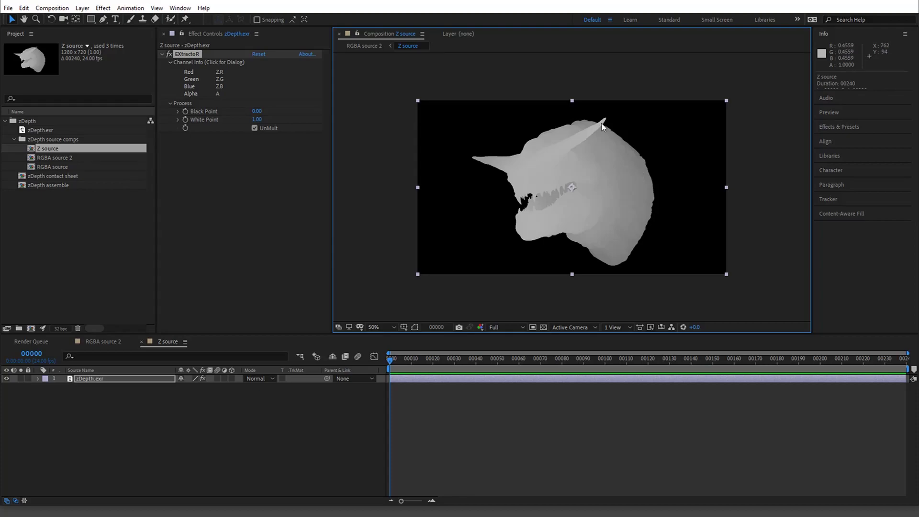
scroll(533, 194, up, 2)
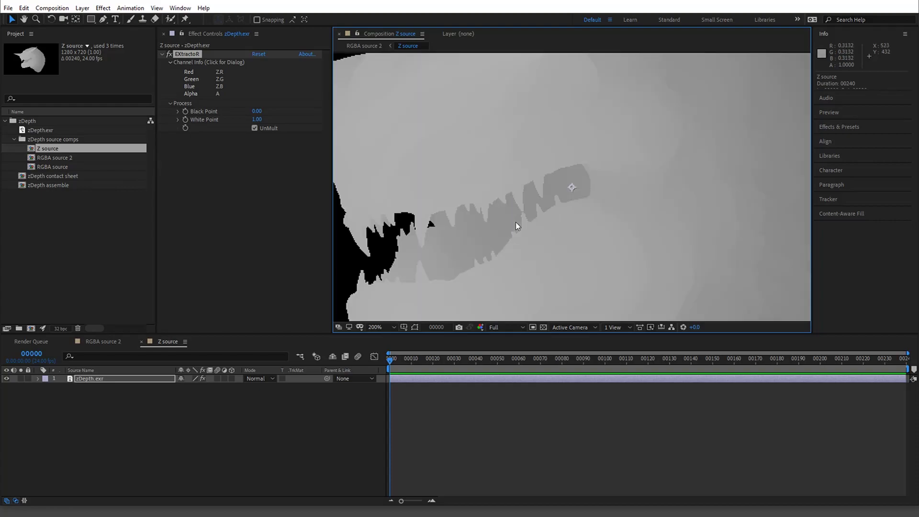
drag(419, 181, 548, 236)
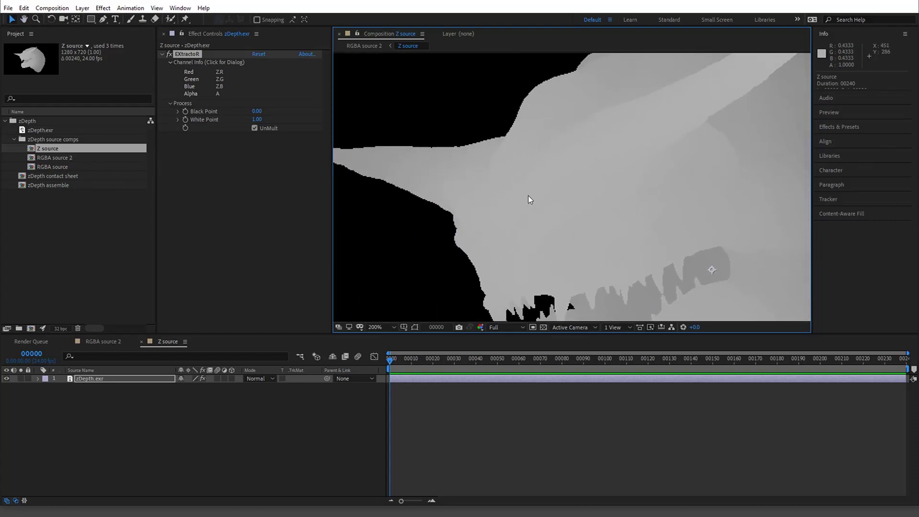
scroll(527, 194, up, 1)
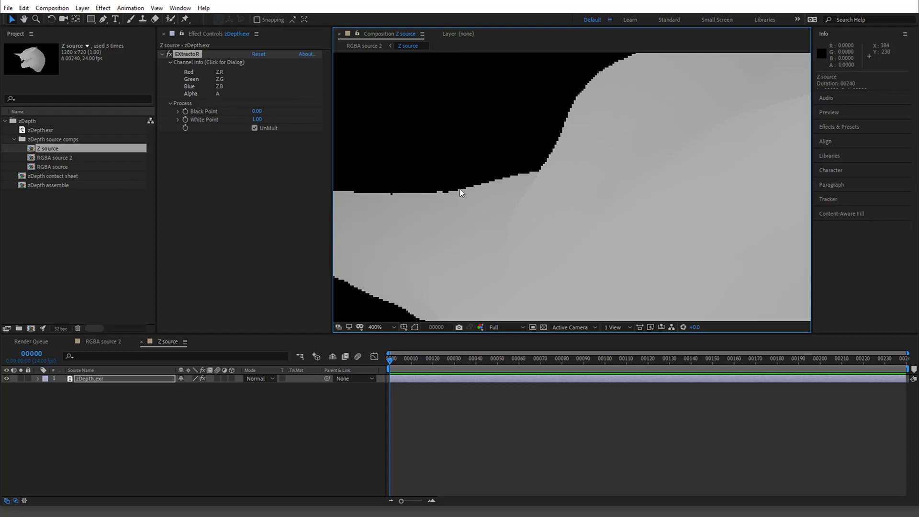
scroll(460, 193, up, 1)
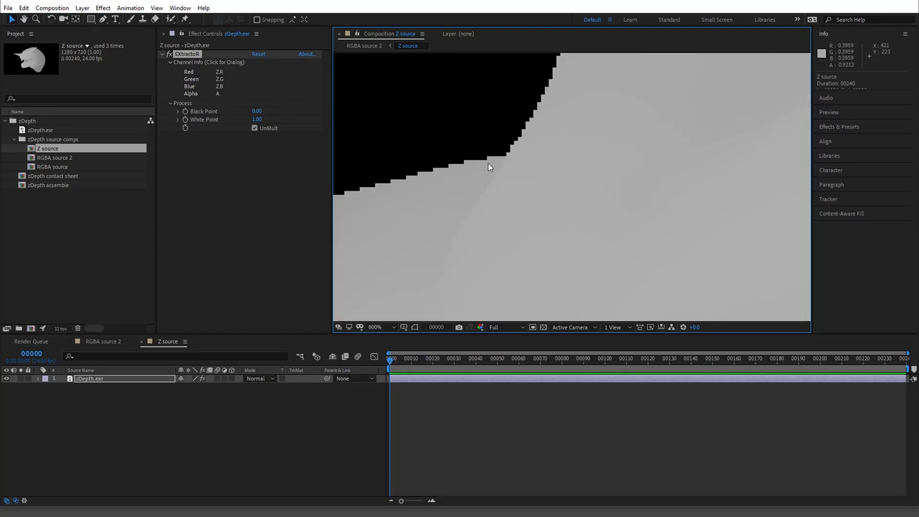
drag(441, 185, 585, 201)
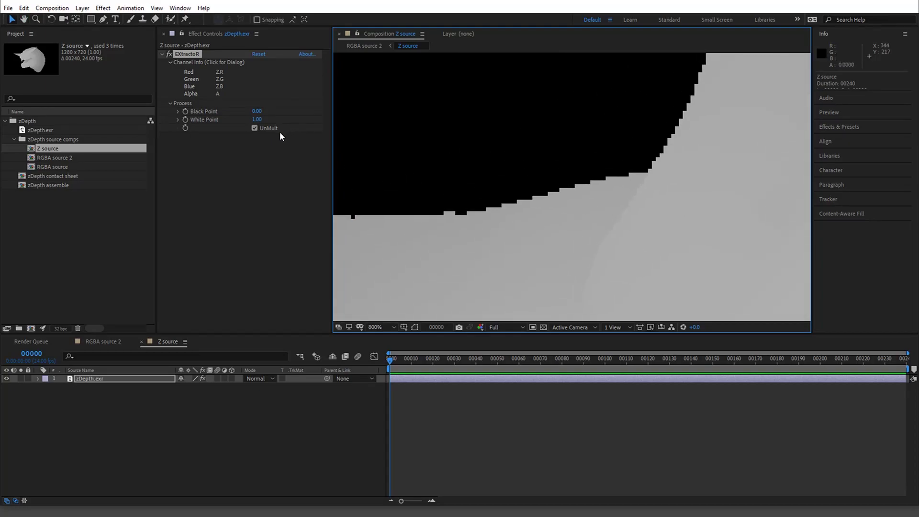
click(254, 128)
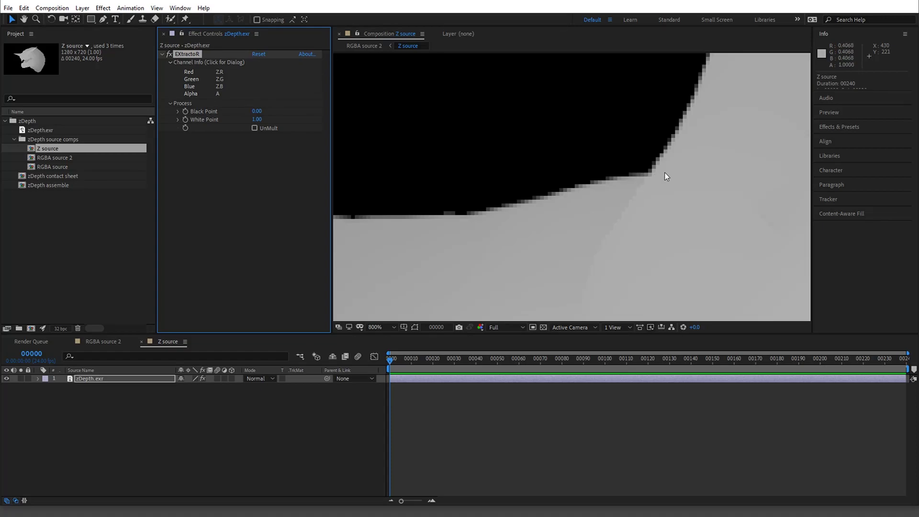
scroll(667, 176, down, 7)
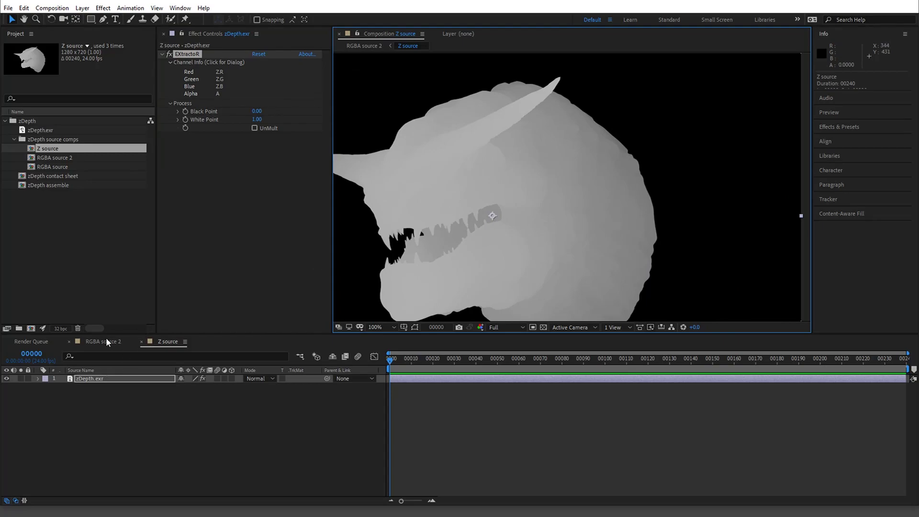
Step: In RGBA source 2, show the blurred colour layer and zoom toward the horn at 400%
click(102, 340)
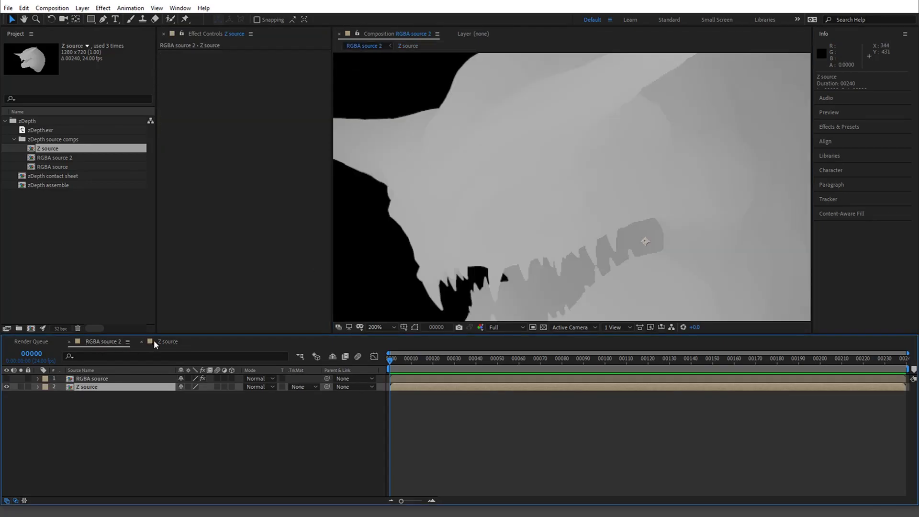
click(90, 379)
click(7, 387)
click(7, 379)
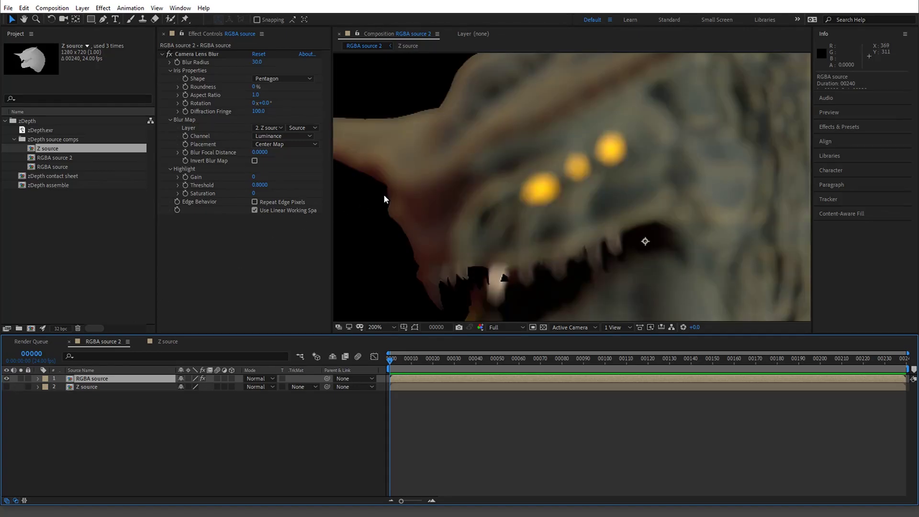
key(period)
drag(424, 271, 480, 104)
key(v)
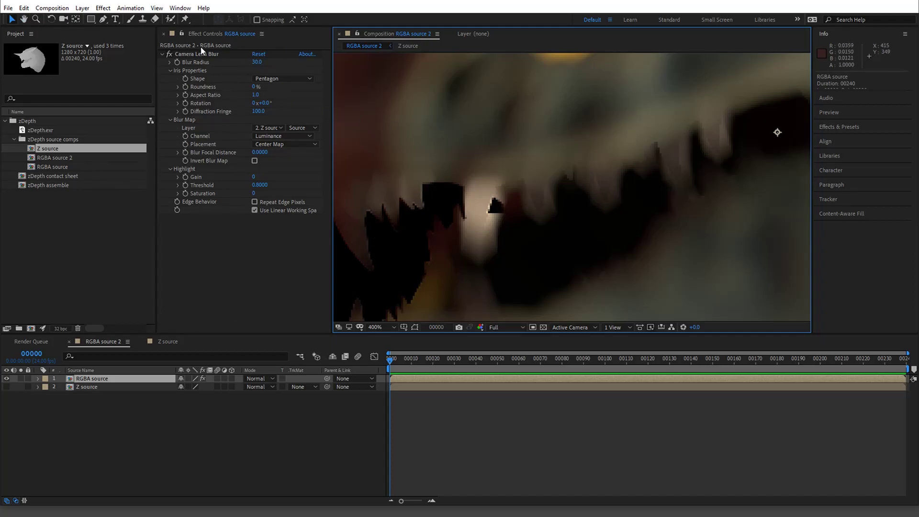
Step: Add a second composition viewer beside the first
click(157, 8)
click(192, 19)
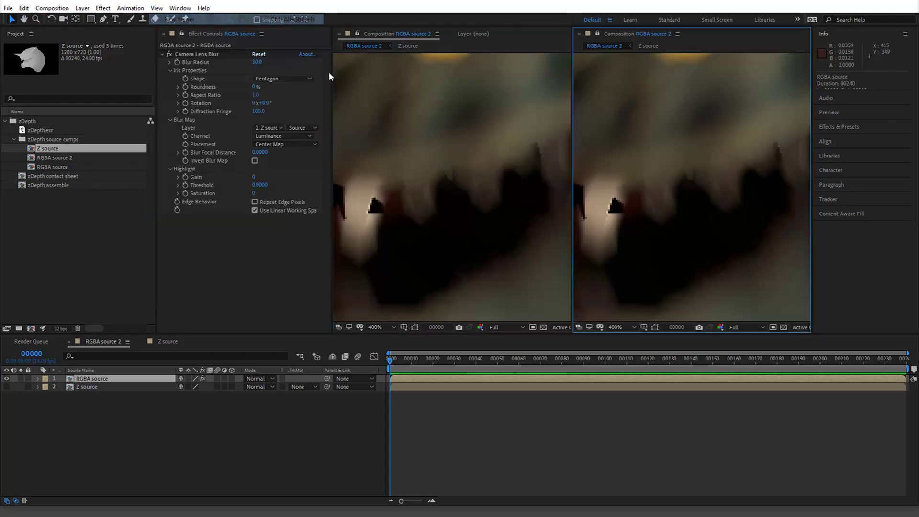
click(422, 53)
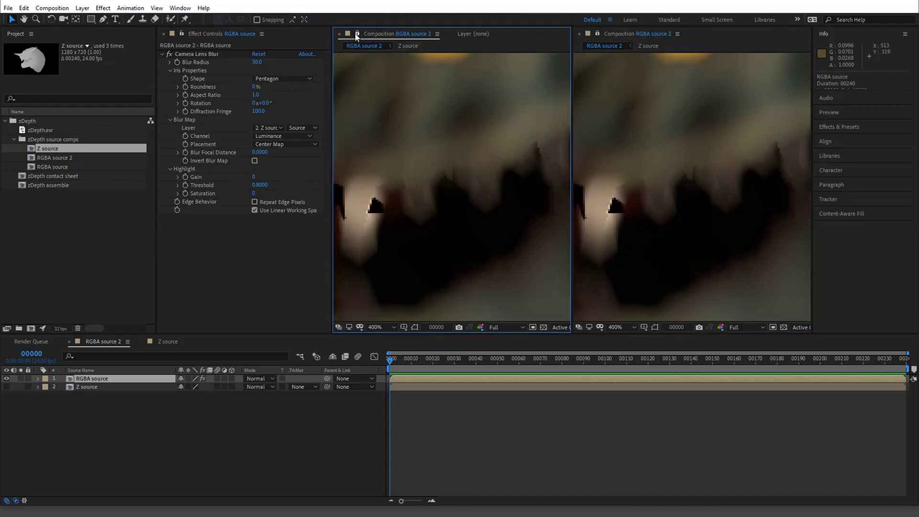
click(596, 36)
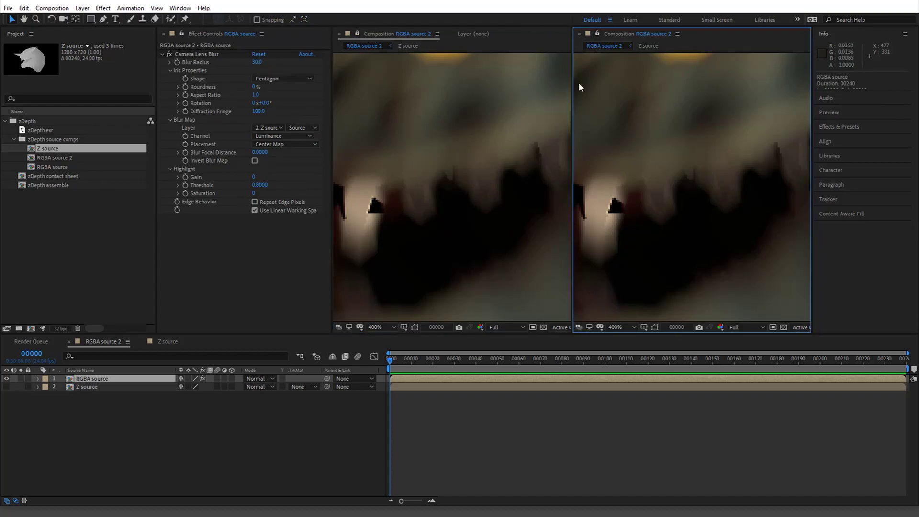
Step: Open the Z source comp in the right viewer and select zDepth.exr
double_click(133, 386)
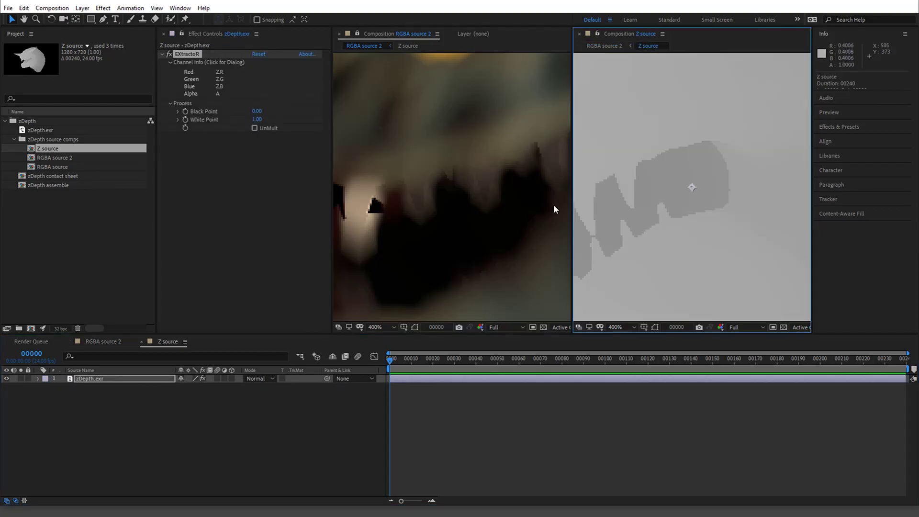
click(110, 378)
scroll(660, 209, up, 5)
scroll(660, 210, left, 8)
scroll(677, 194, up, 2)
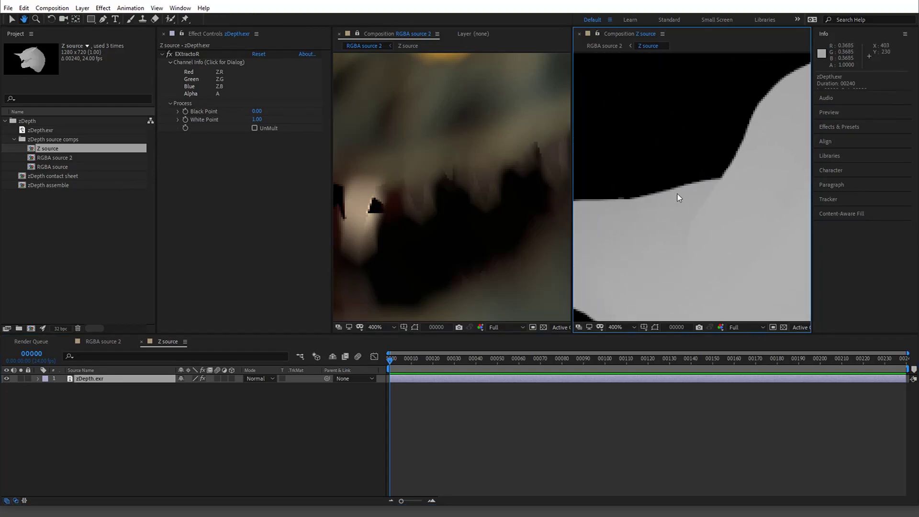
Step: Compare the depth edges with EXtractoR UnMult on and off, leaving it on
click(254, 128)
click(255, 128)
click(255, 128)
click(255, 128)
click(255, 128)
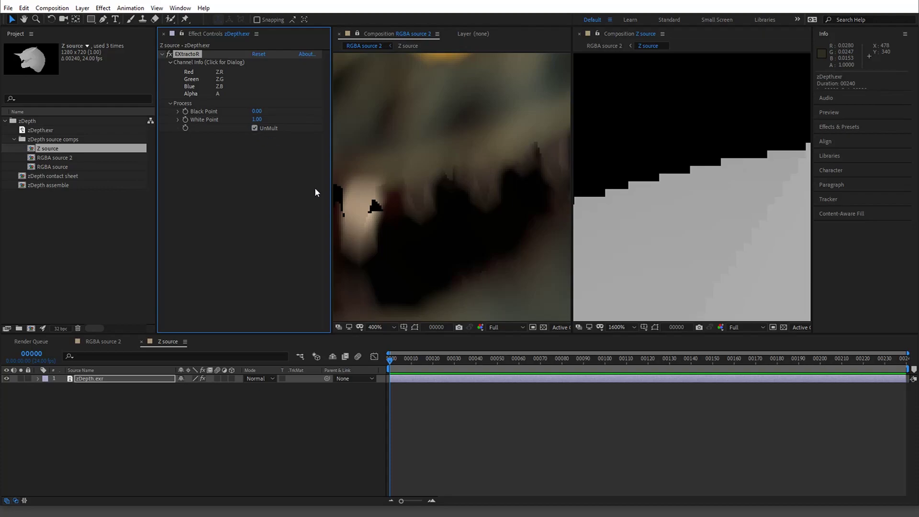
click(255, 128)
click(255, 128)
scroll(461, 207, down, 4)
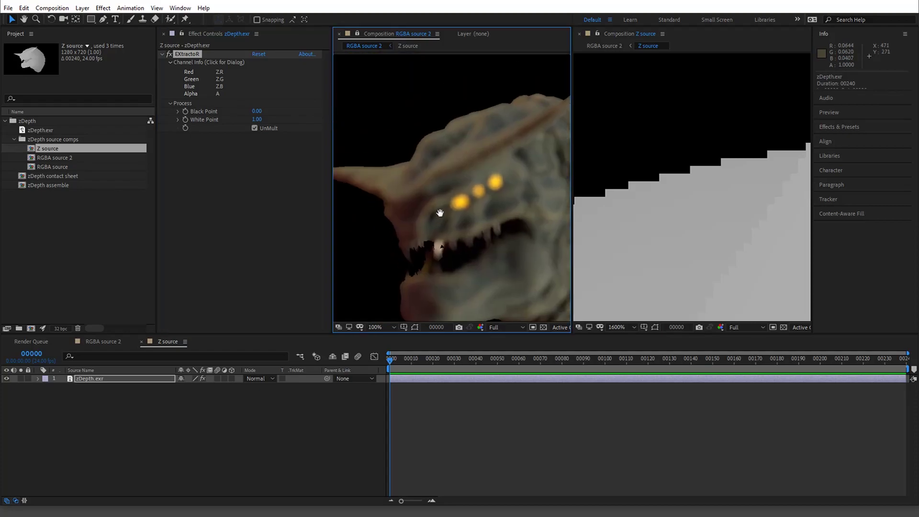
scroll(430, 185, up, 4)
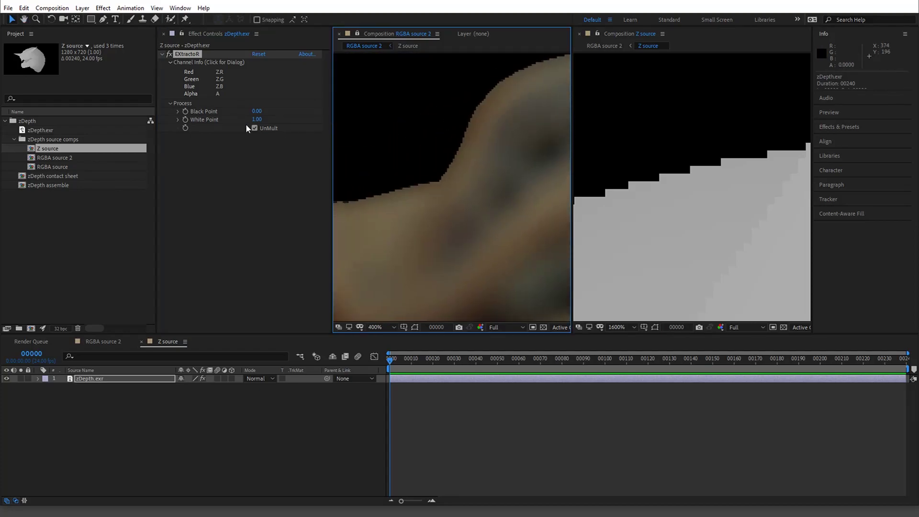
click(255, 128)
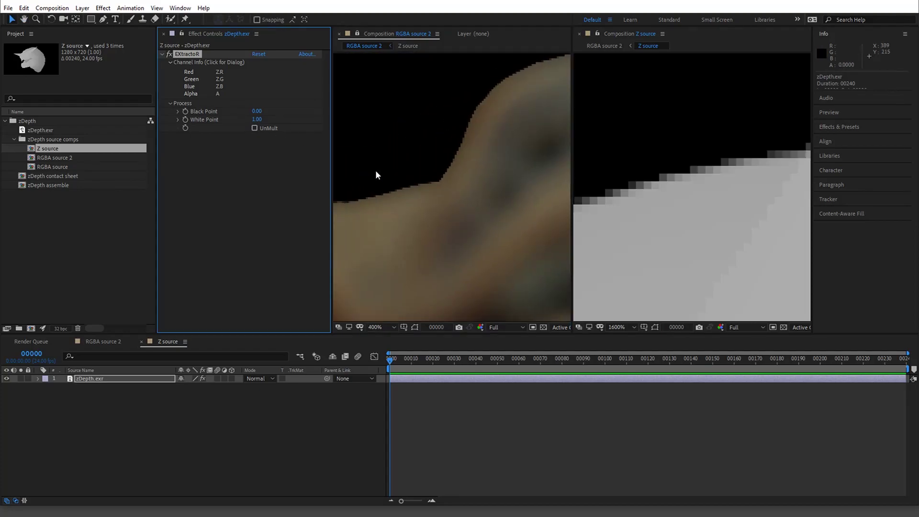
scroll(388, 177, up, 2)
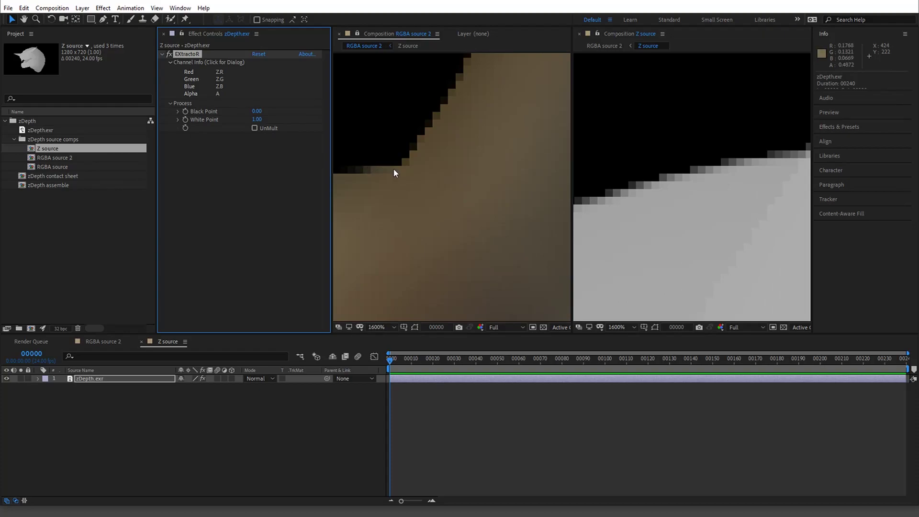
click(255, 128)
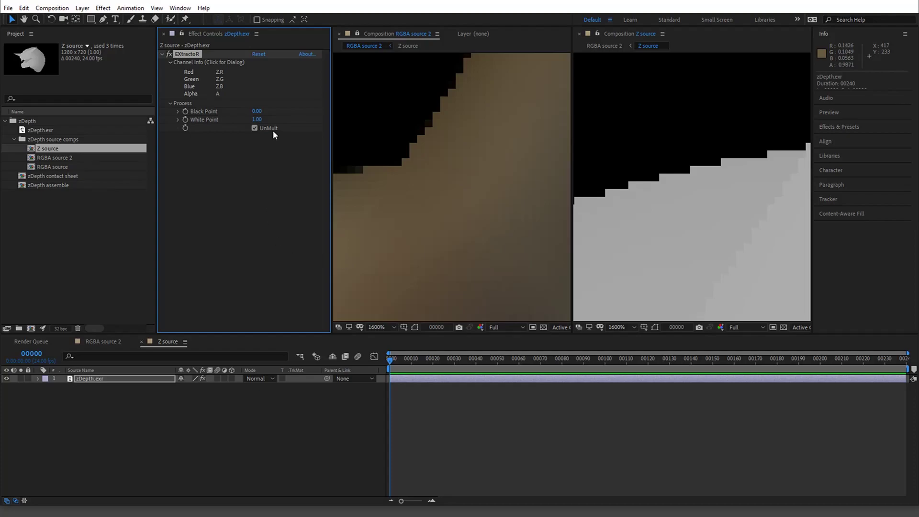
Step: Pan across the creature's head in the depth view to inspect its edges
scroll(674, 231, down, 8)
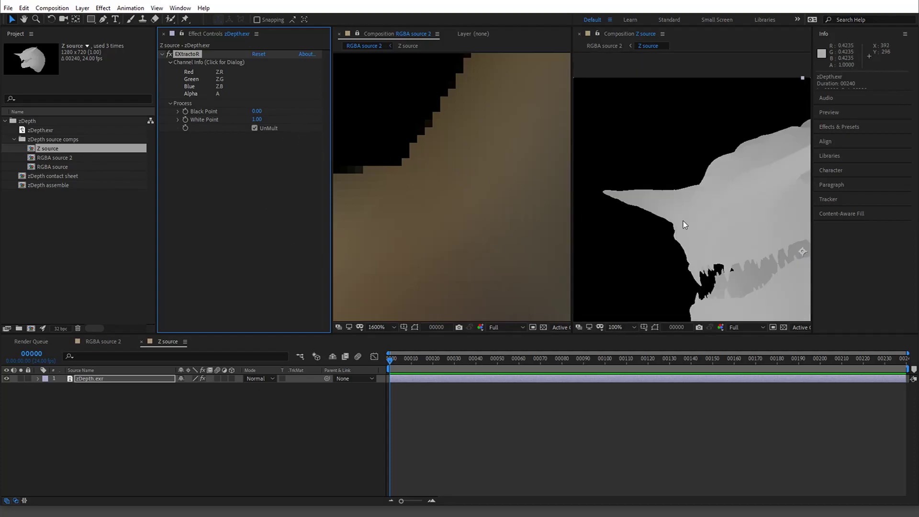
scroll(684, 224, down, 1)
scroll(624, 137, up, 4)
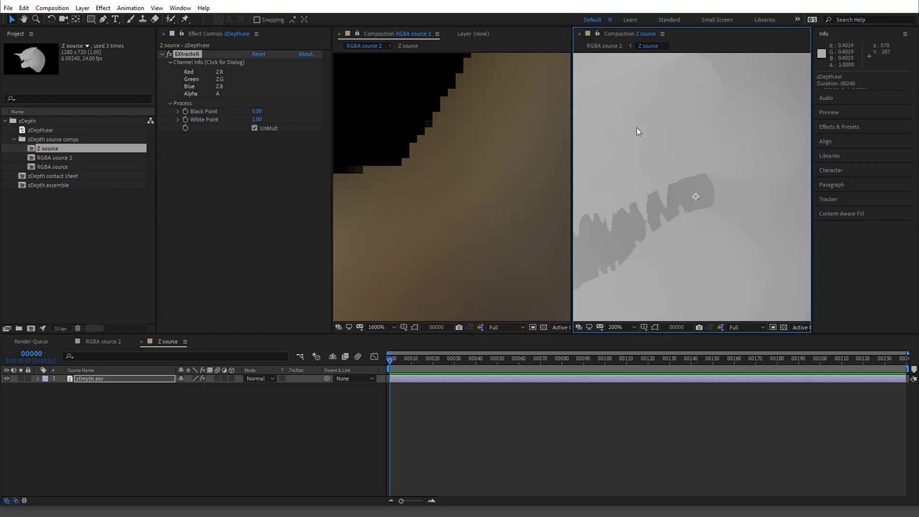
scroll(637, 128, down, 2)
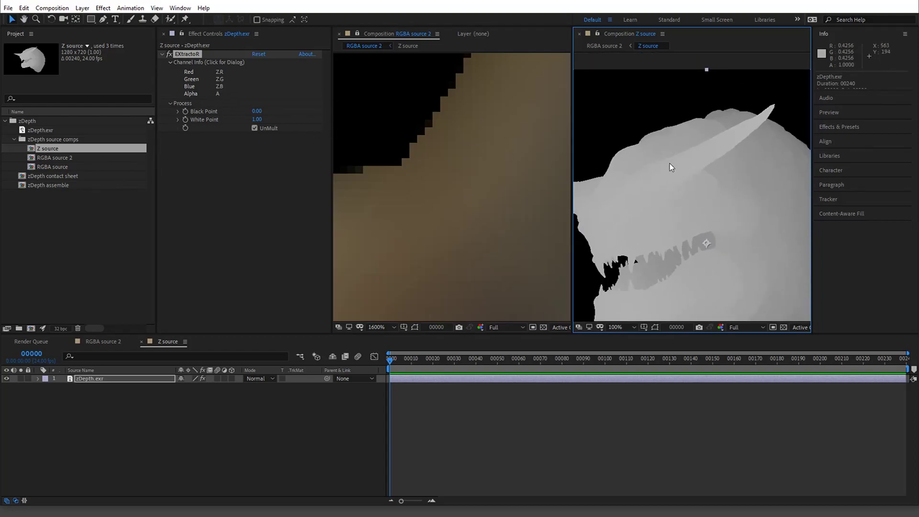
scroll(671, 163, up, 2)
drag(624, 140, 777, 109)
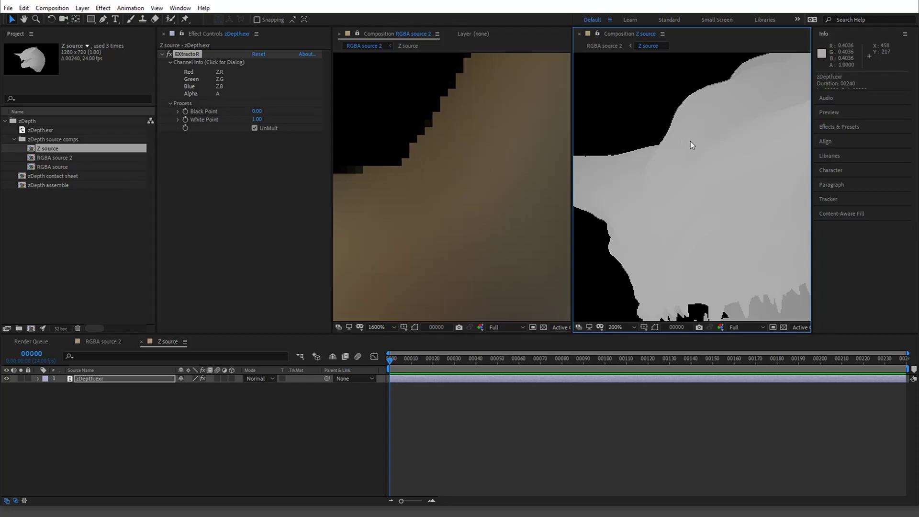
scroll(691, 142, down, 4)
scroll(705, 205, up, 3)
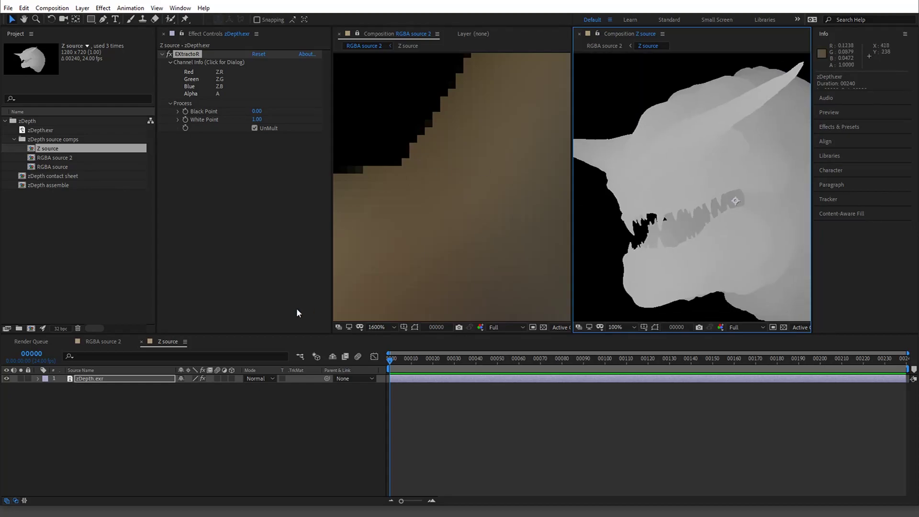
Step: Apply Refine Hard Matte to the zDepth.exr layer
click(130, 380)
click(231, 232)
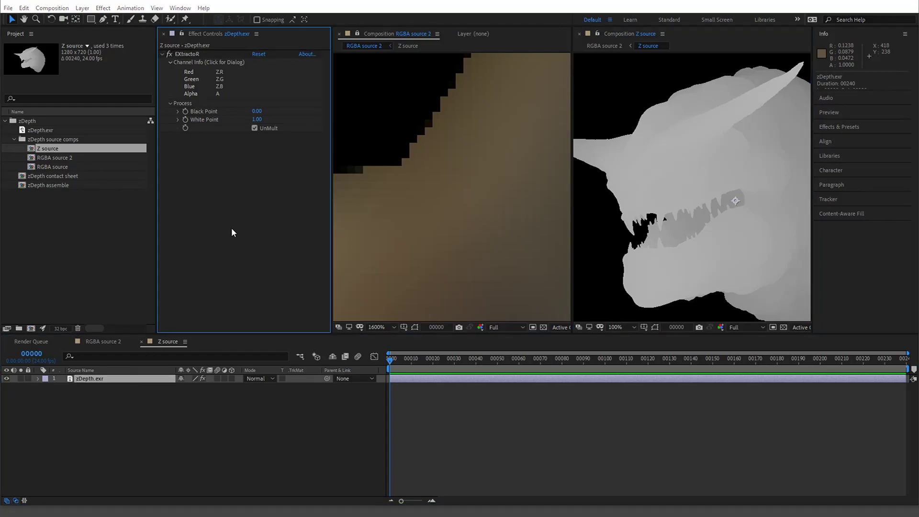
key(ctrl+space)
text(refineh)
key(BackSpace)
key(Return)
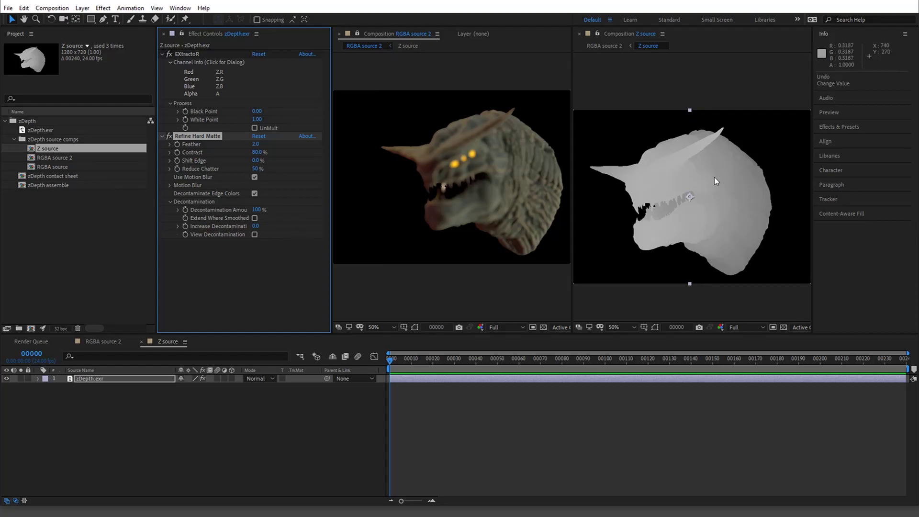
Step: Set Reduce Chatter 0%, Feather 0, Contrast 87% and Shift Edge 100%
scroll(692, 188, up, 2)
scroll(617, 228, up, 2)
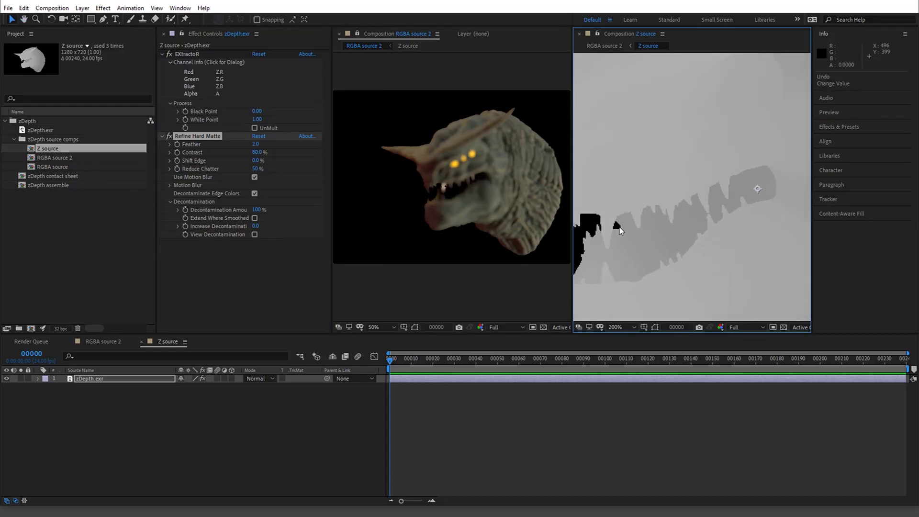
scroll(620, 227, down, 1)
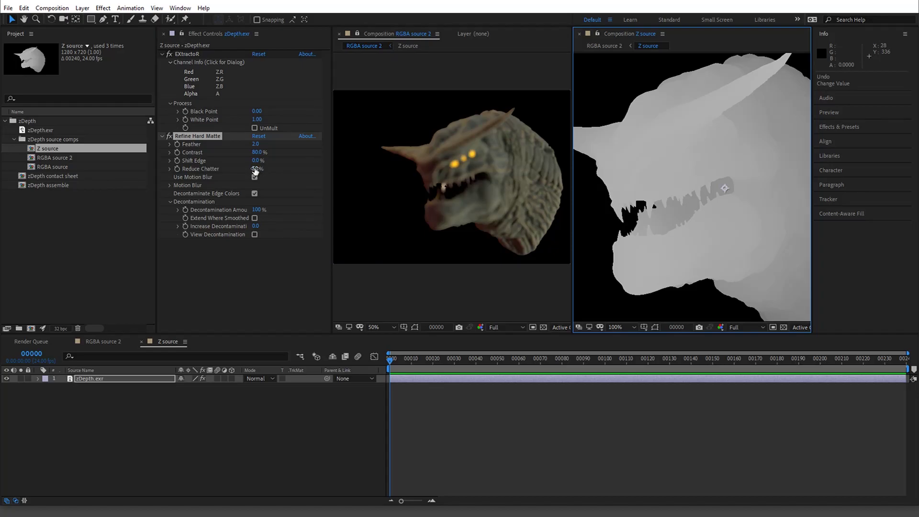
drag(256, 171, 219, 170)
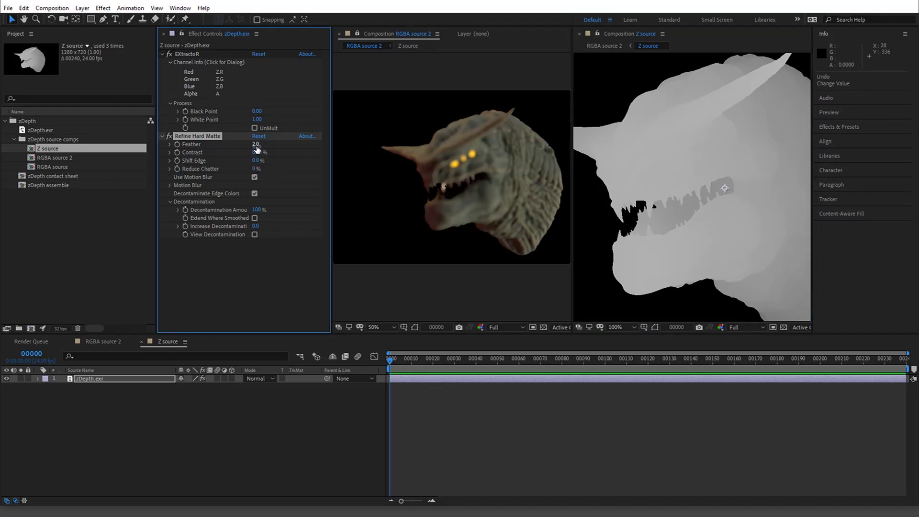
drag(257, 144, 248, 145)
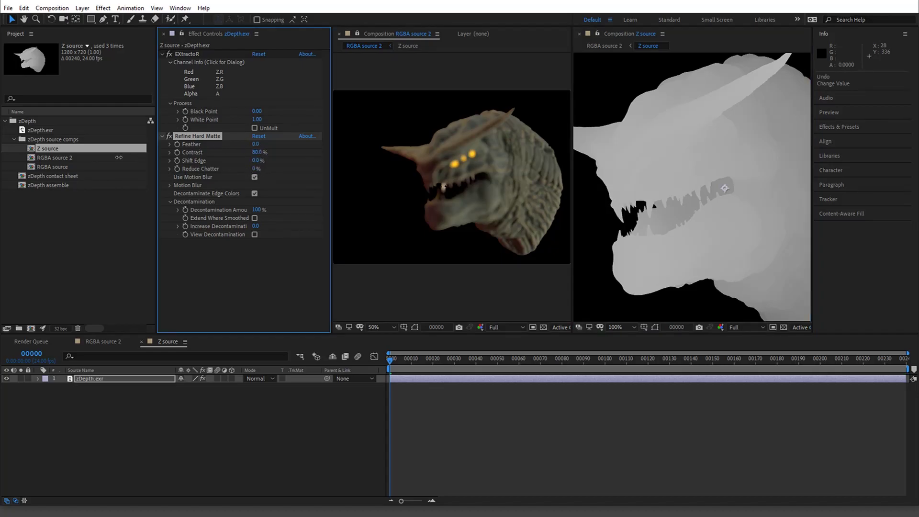
click(257, 152)
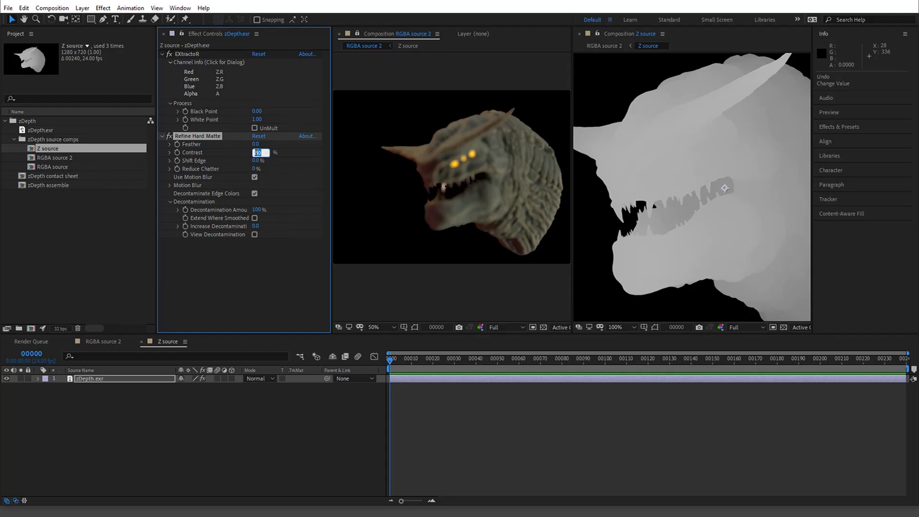
text(87)
key(Return)
click(257, 161)
text(100)
key(Return)
Step: Duplicate Refine Hard Matte; give the copy Feather 17, Reduce Chatter 100% and motion blur off
drag(255, 226, 337, 210)
key(ctrl+d)
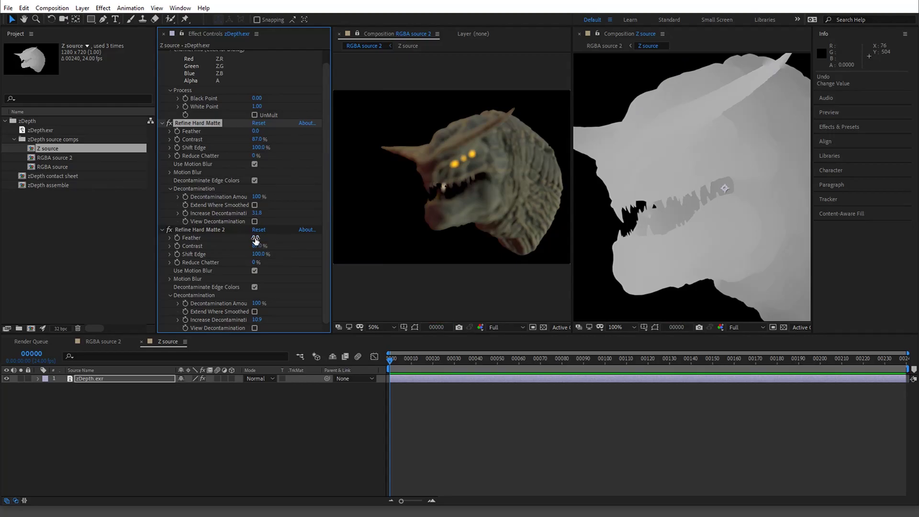
drag(256, 238, 296, 239)
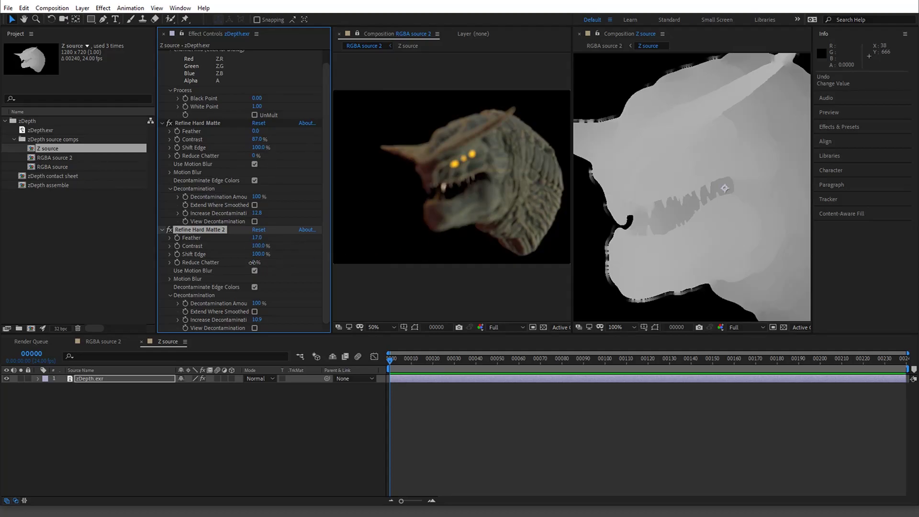
drag(252, 262, 381, 249)
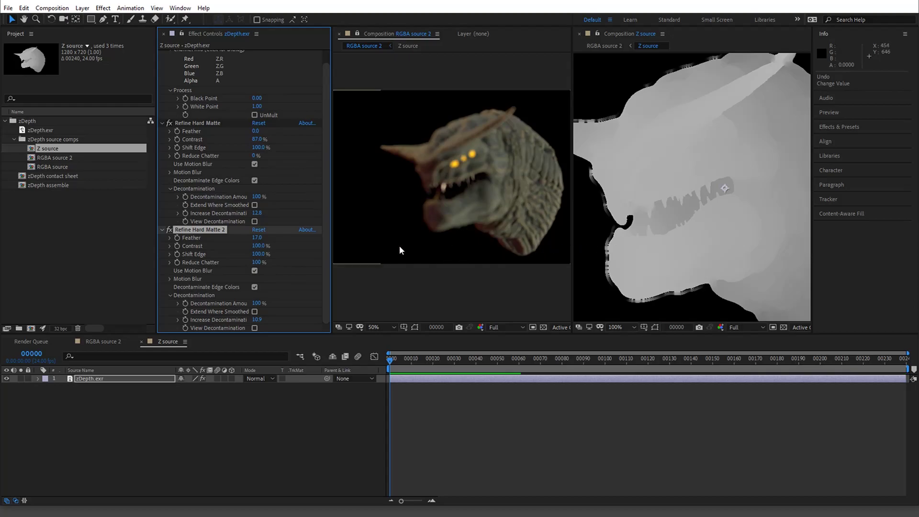
click(254, 271)
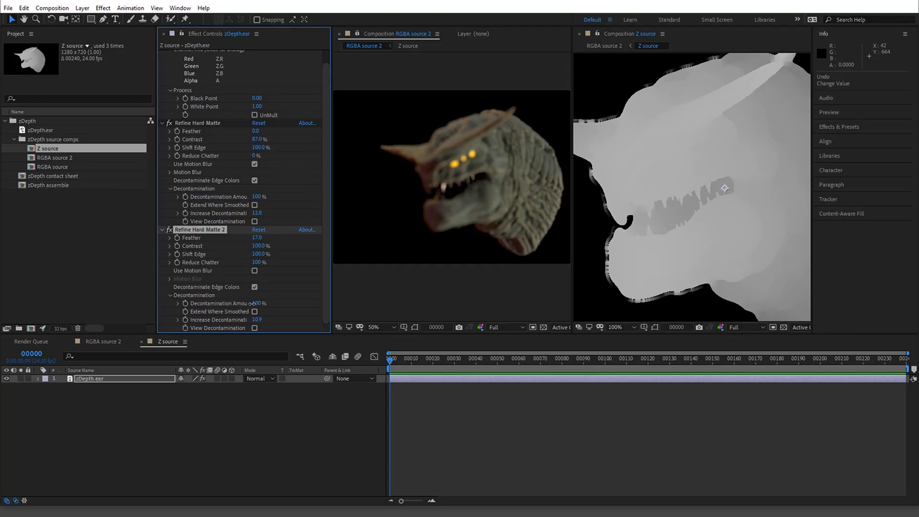
Step: Drop the copy's Decontamination Amount to 0% and raise its Increase Decontamination
drag(255, 304, 193, 303)
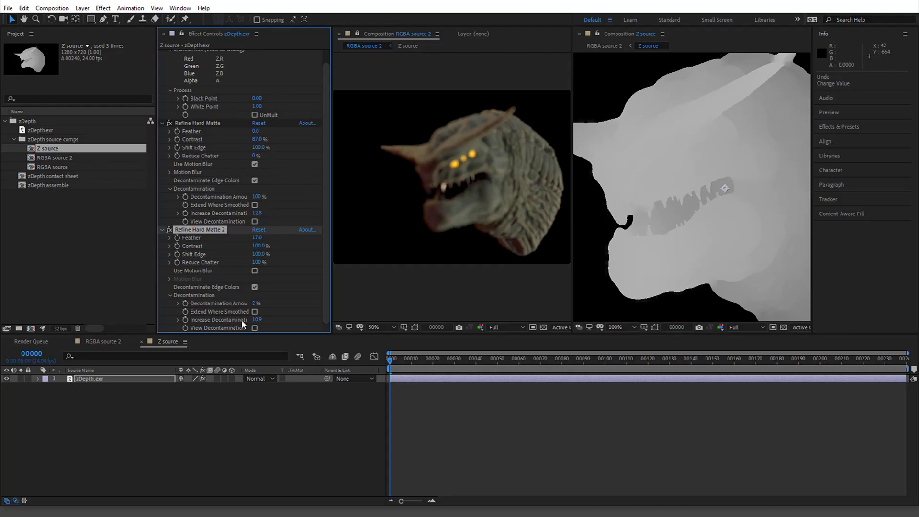
drag(254, 303, 103, 303)
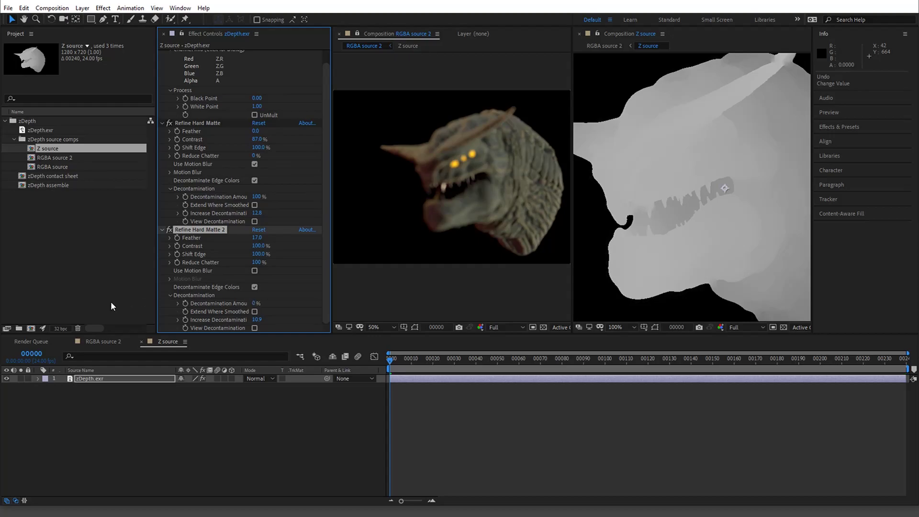
drag(256, 324, 334, 322)
click(258, 319)
text(36)
key(Return)
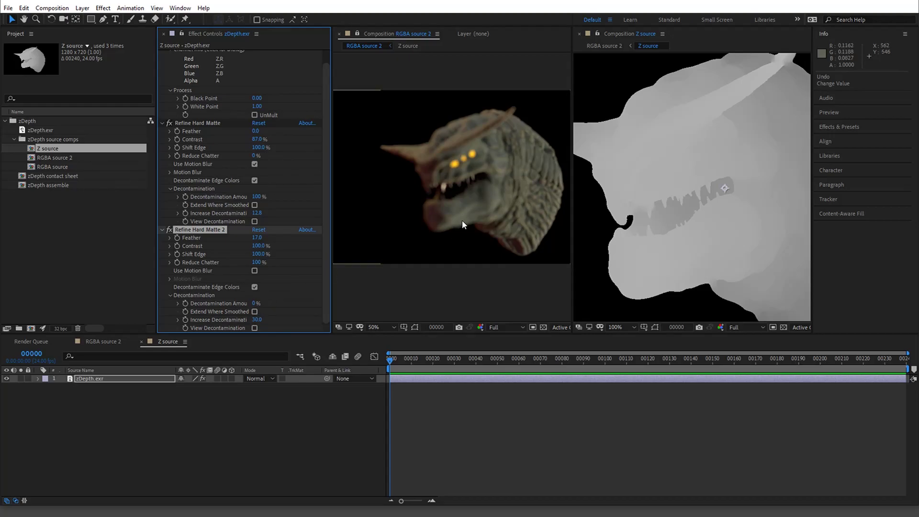
Step: Frame the creature head, then lower the first matte's Increase Decontamination to 12.1
key(period)
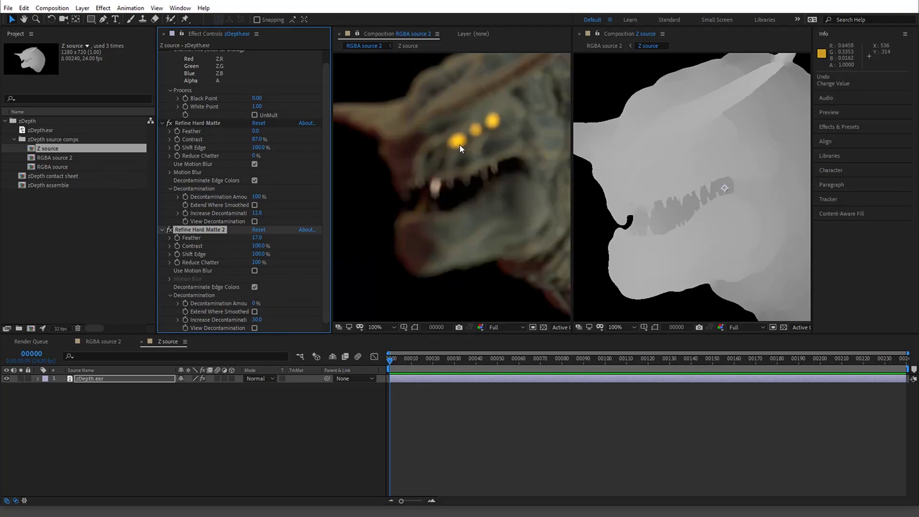
key(period)
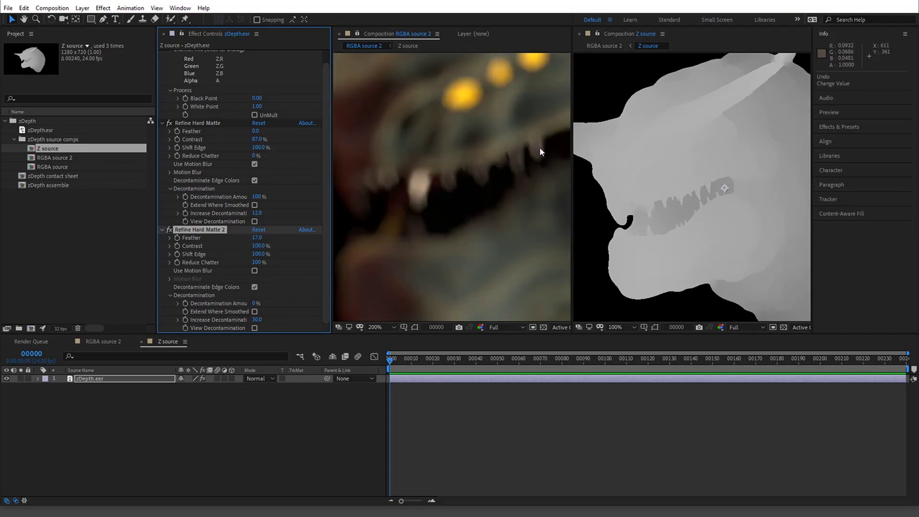
key(comma)
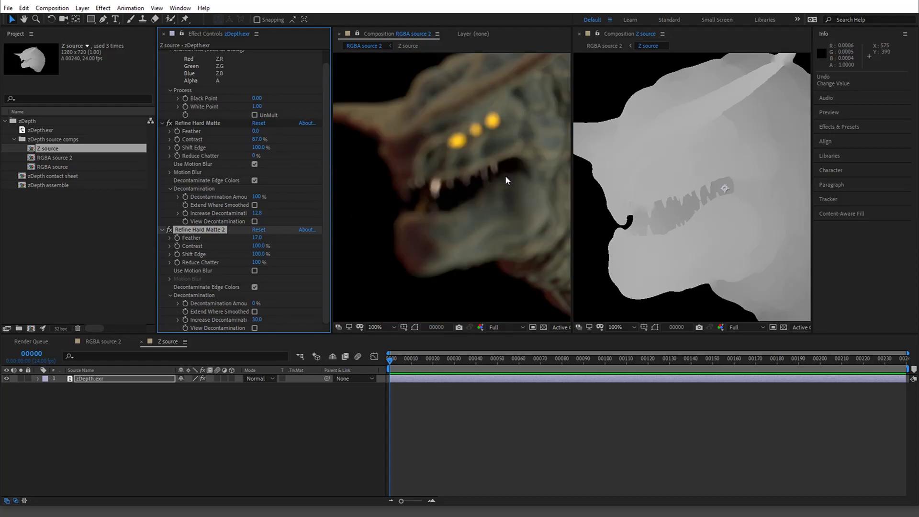
drag(500, 154, 447, 193)
drag(492, 221, 451, 148)
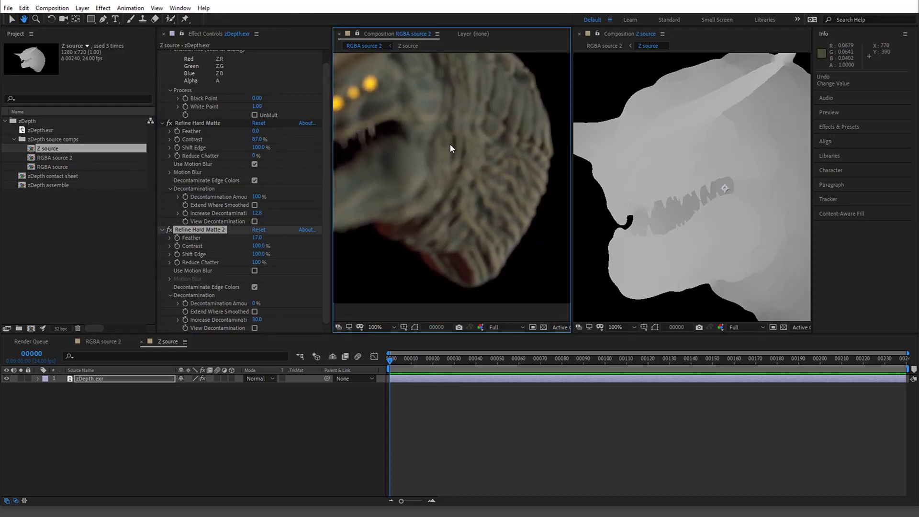
key(comma)
key(period)
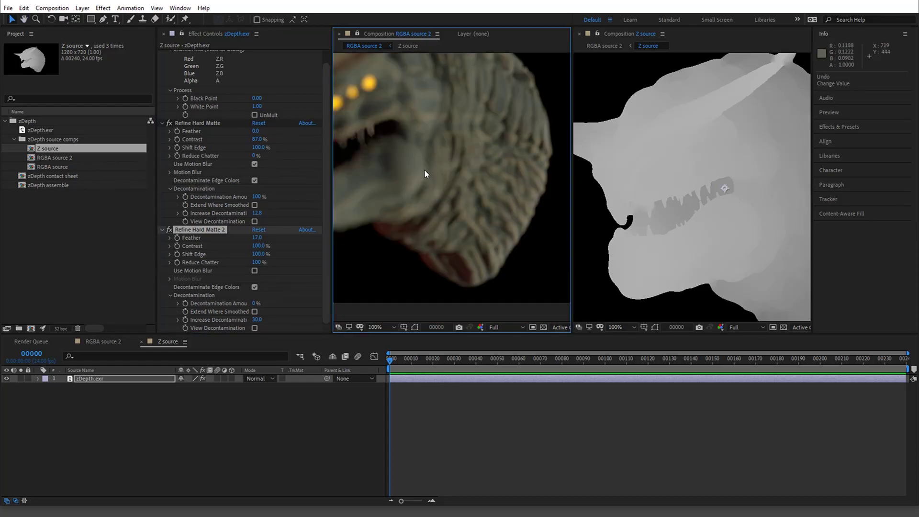
drag(425, 174, 516, 229)
key(v)
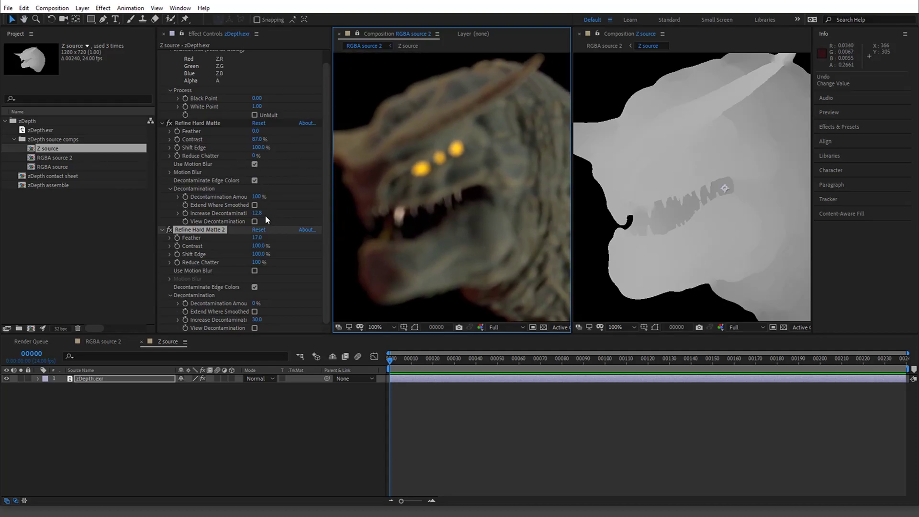
mouse_move(256, 213)
mouse_down()
mouse_move(241, 213)
mouse_move(258, 213)
mouse_up()
scroll(608, 220, up, 2)
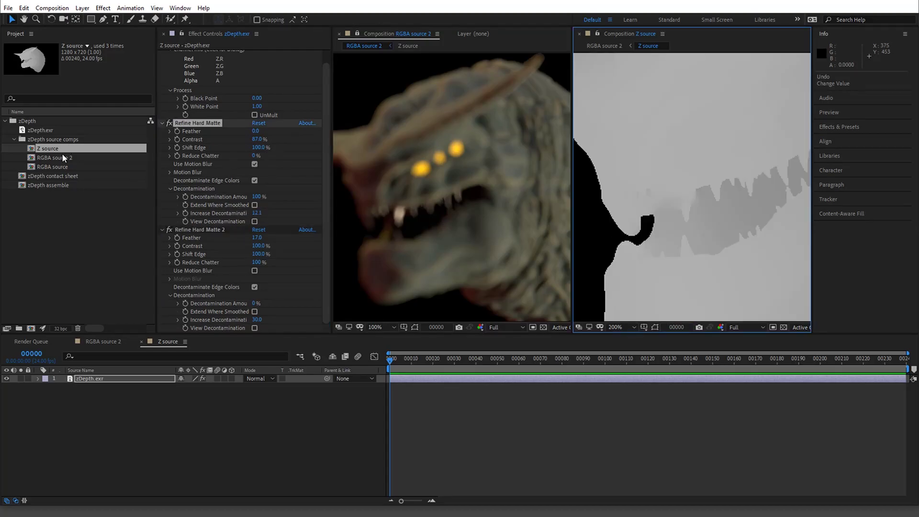
Step: Add a second zDepth.exr layer to Z source and remove both Refine Hard Matte effects from it
click(52, 132)
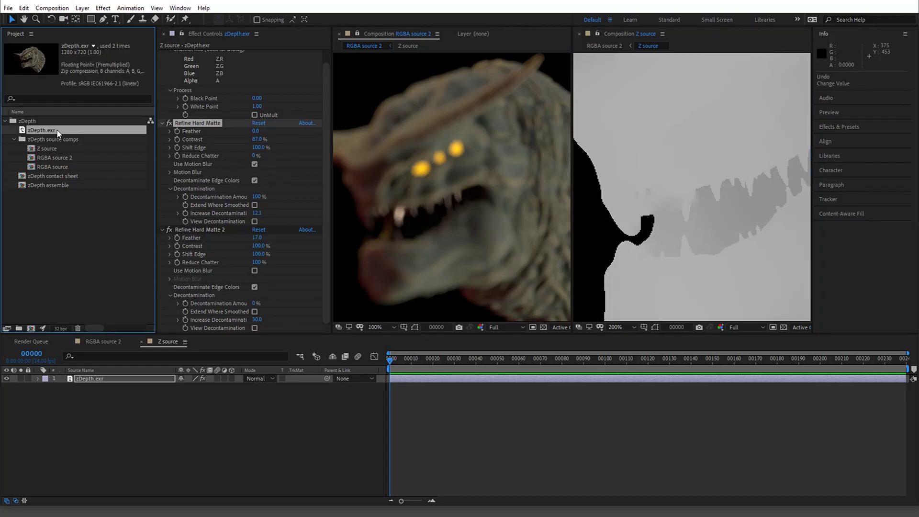
drag(104, 329, 116, 381)
click(226, 229)
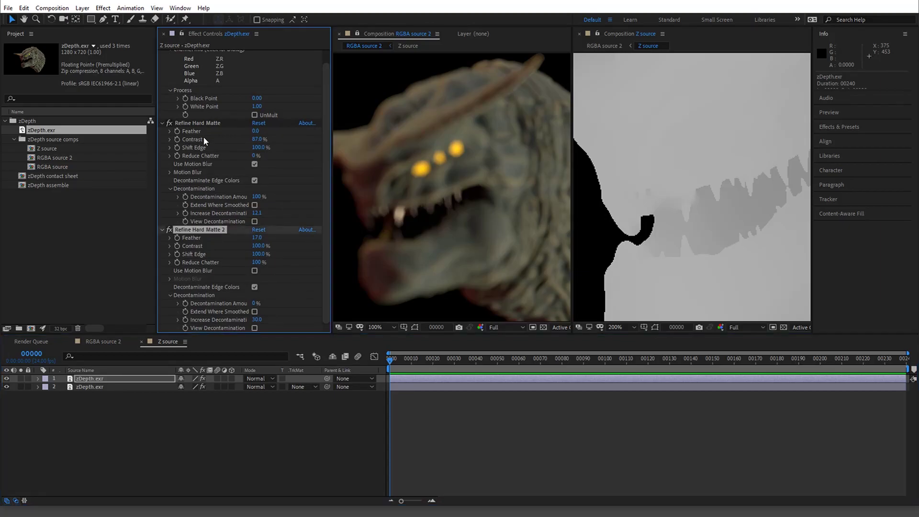
ctrl+click(205, 123)
key(Delete)
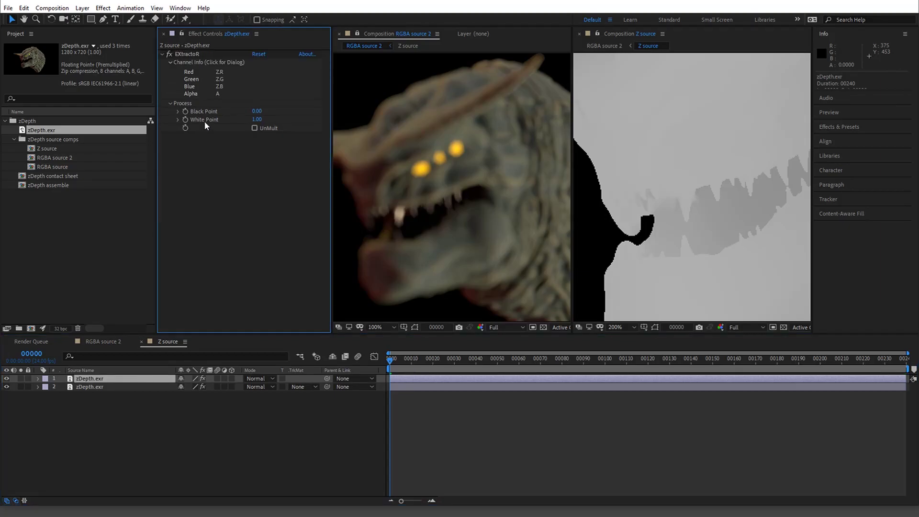
scroll(777, 209, down, 1)
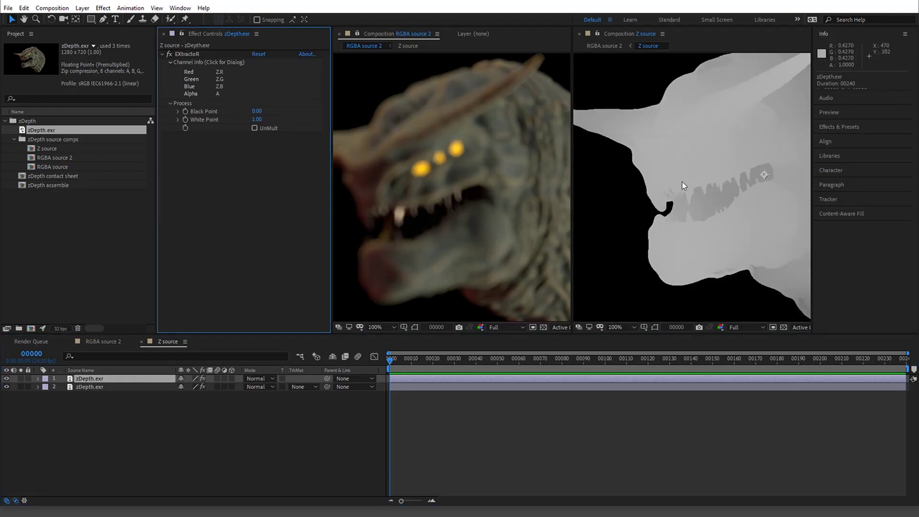
Step: Make layer 2 visible and set its Increase Decontamination to 65
click(6, 383)
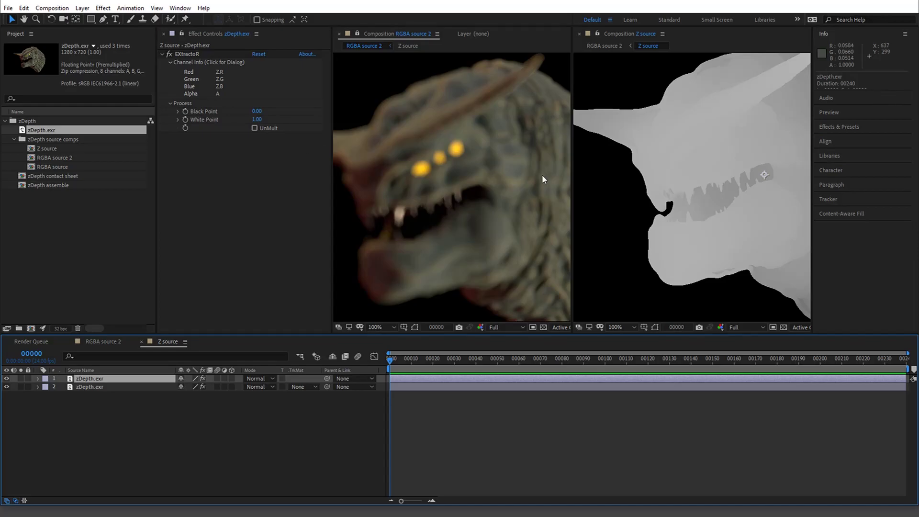
drag(594, 182, 549, 207)
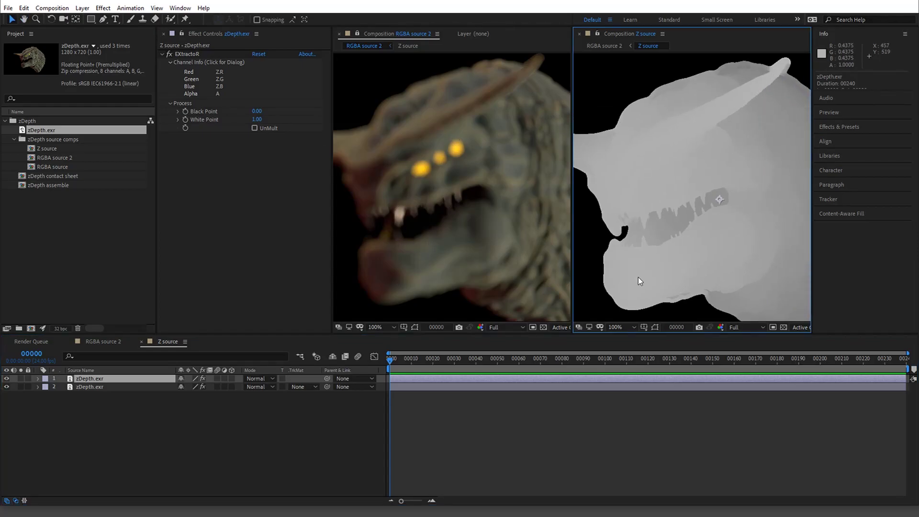
click(122, 386)
scroll(278, 236, down, 1)
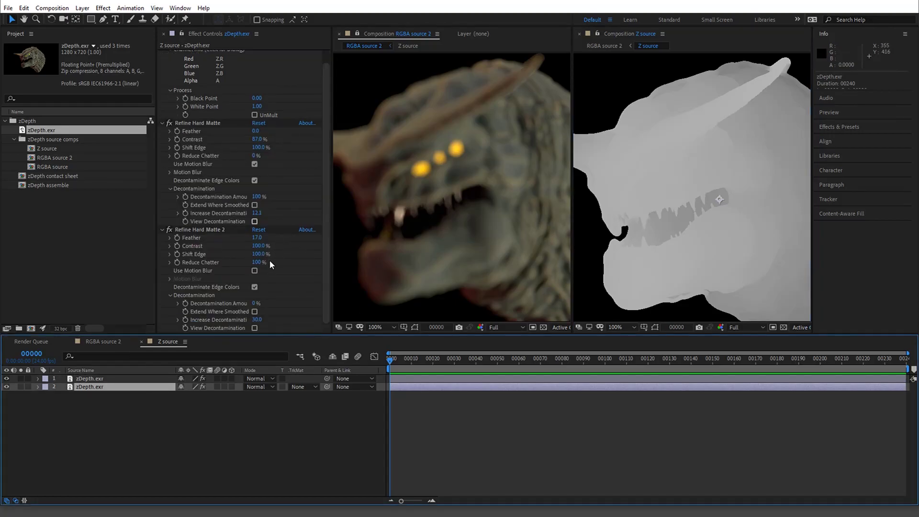
click(259, 213)
text(60)
key(Return)
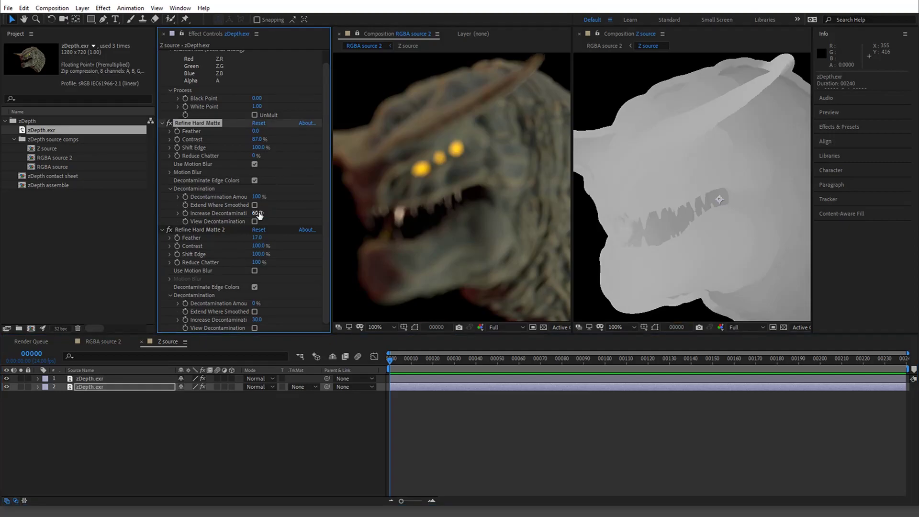
drag(259, 215, 261, 215)
scroll(472, 189, down, 2)
scroll(472, 188, up, 2)
Step: In RGBA source 2, set the RGBA source lens blur's Blur Focal Distance to 0.44
click(107, 343)
click(101, 379)
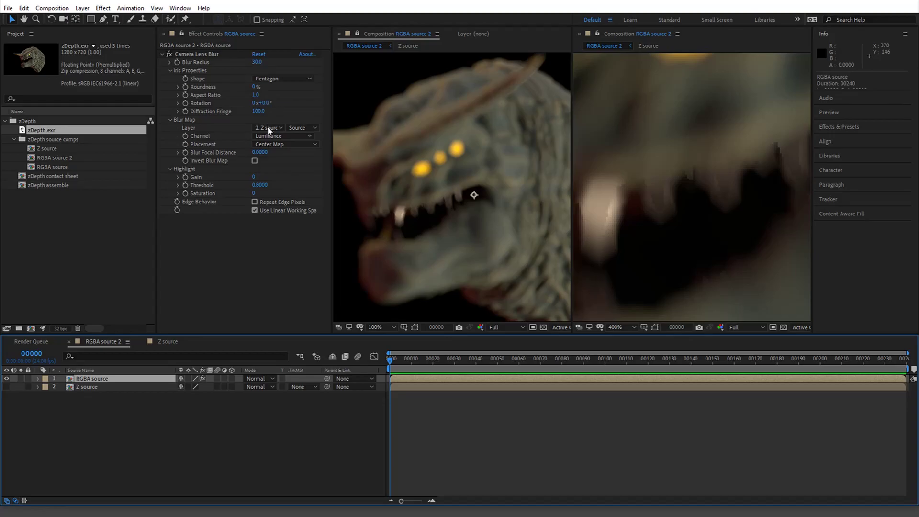
drag(260, 152, 275, 155)
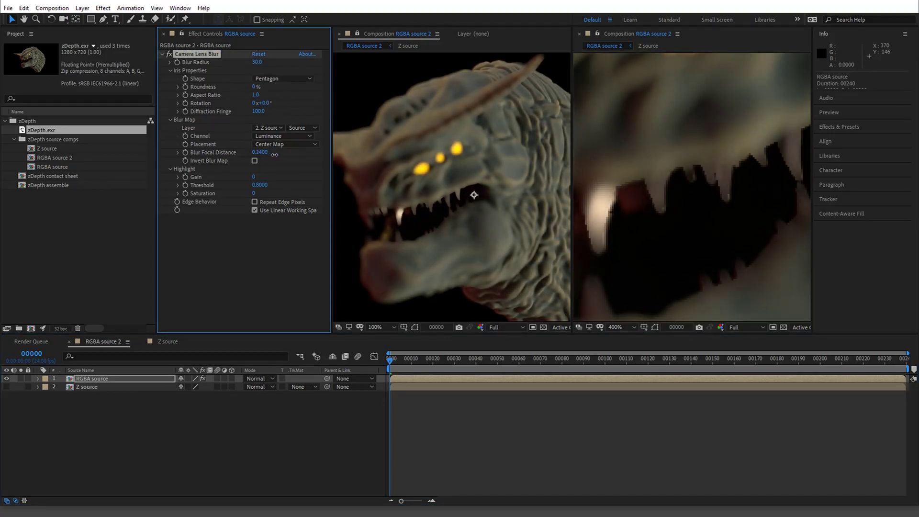
scroll(456, 194, down, 2)
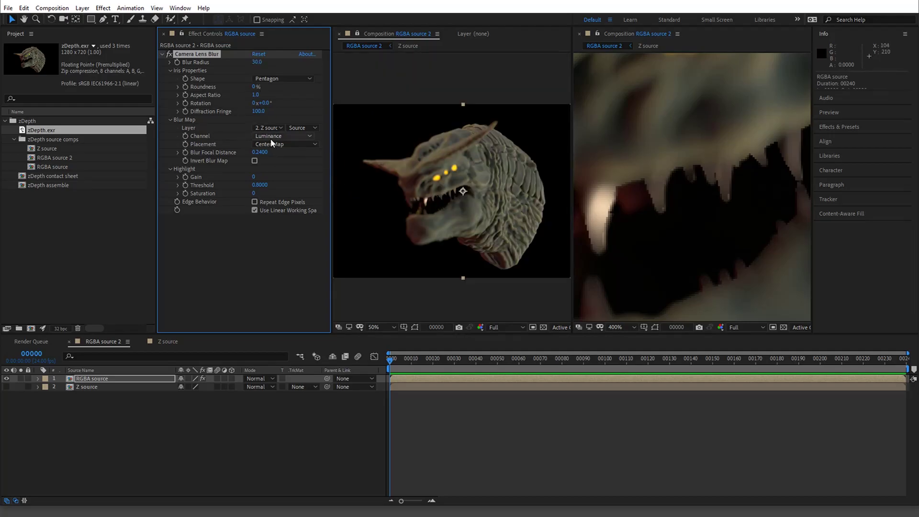
drag(264, 155, 240, 162)
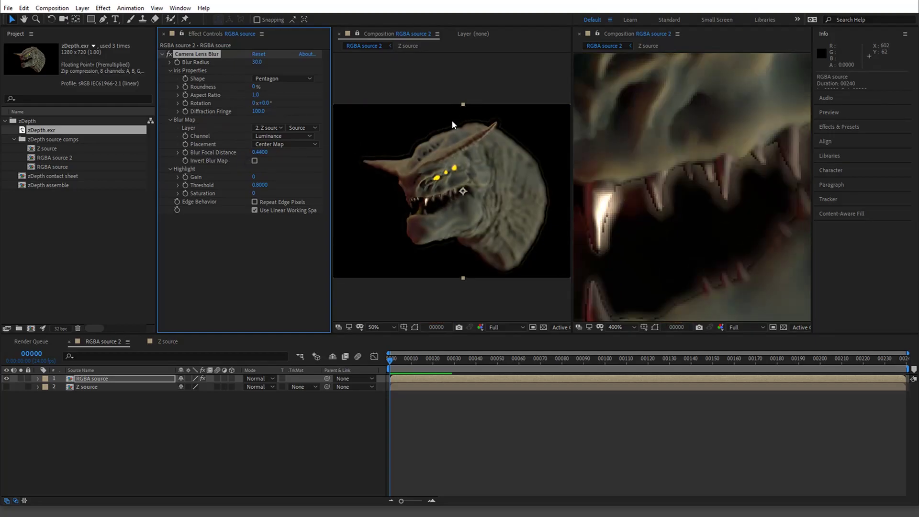
scroll(395, 197, up, 2)
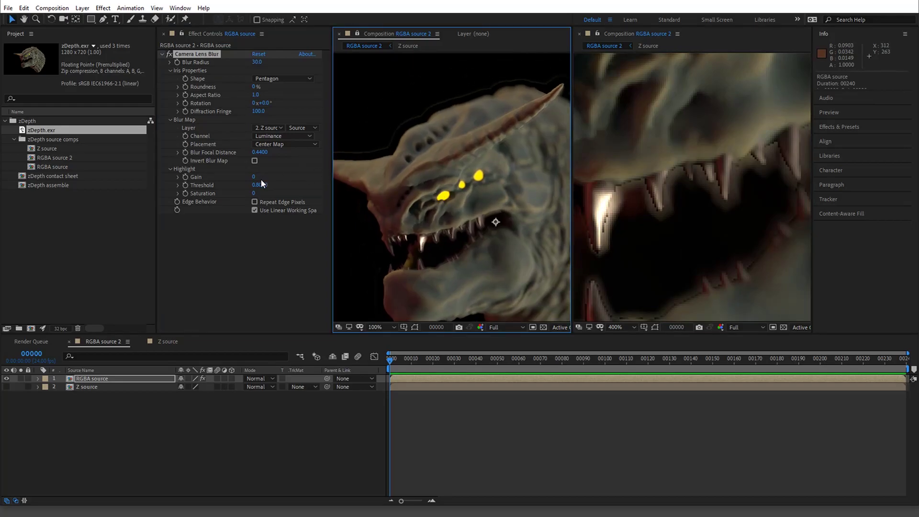
Step: Set the Camera Lens Blur's Blur Radius to 15
click(258, 62)
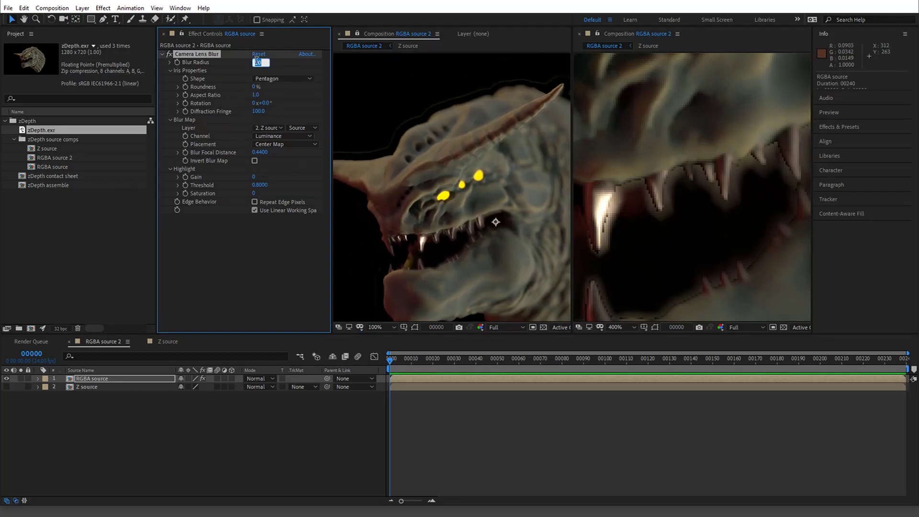
text(10)
key(Return)
click(257, 62)
text(15)
key(Return)
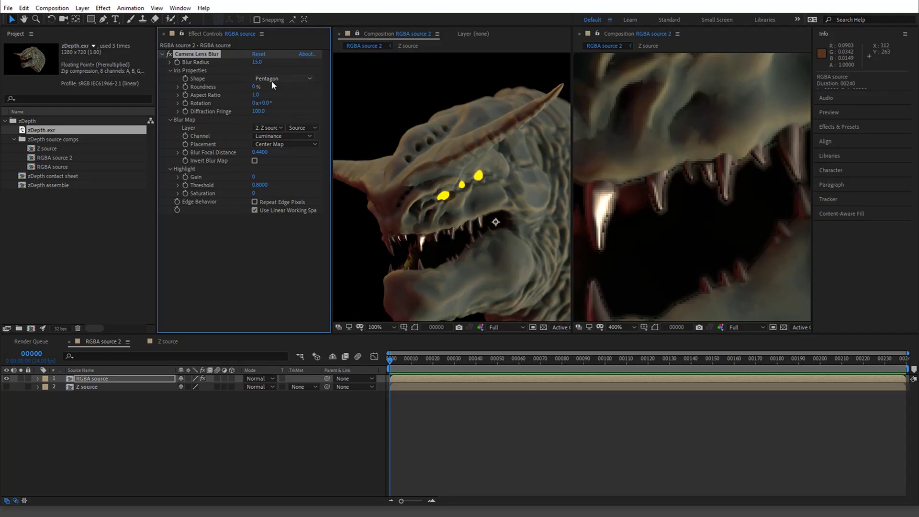
key(comma)
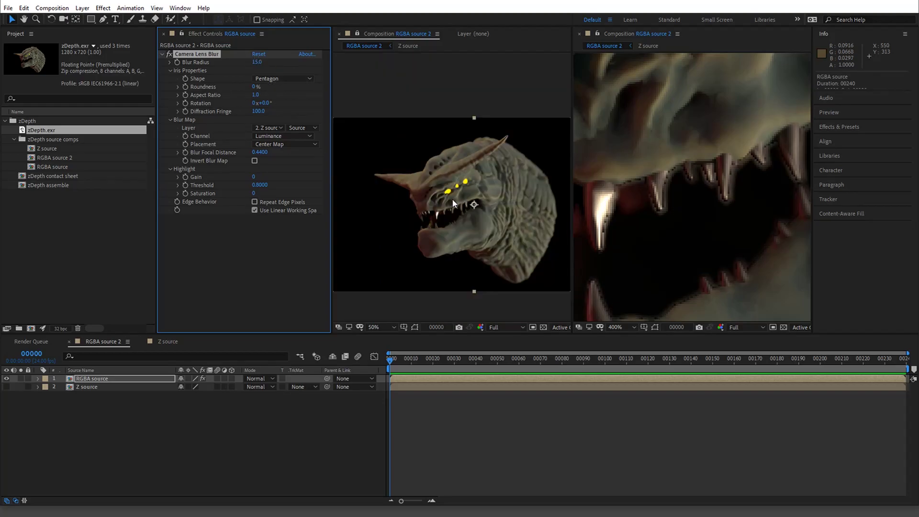
Step: Close the right viewer, set Blur Focal Distance to 0.36, and toggle the lens blur to compare
click(580, 33)
key(period)
key(period)
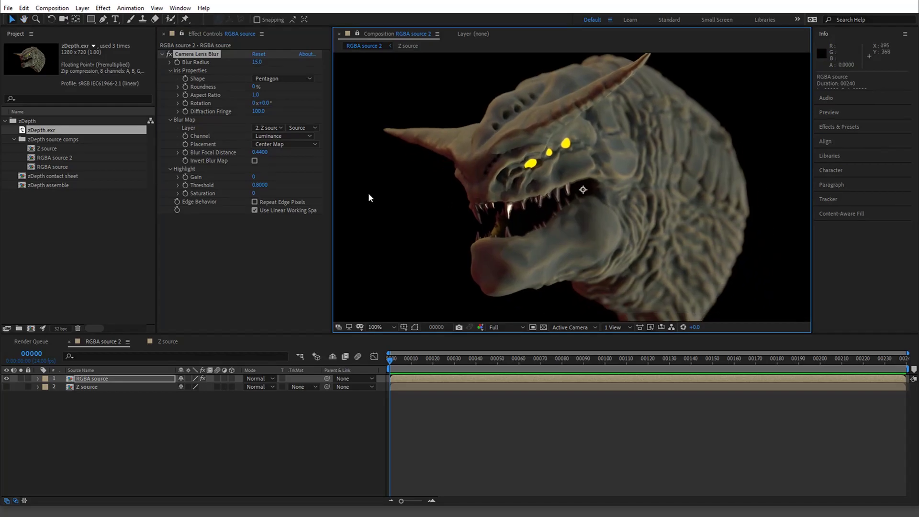
key(period)
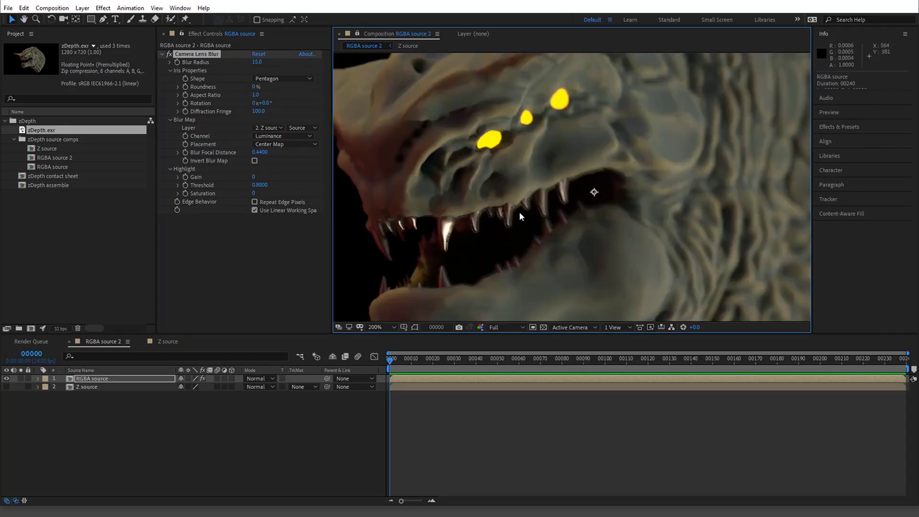
drag(262, 154, 259, 153)
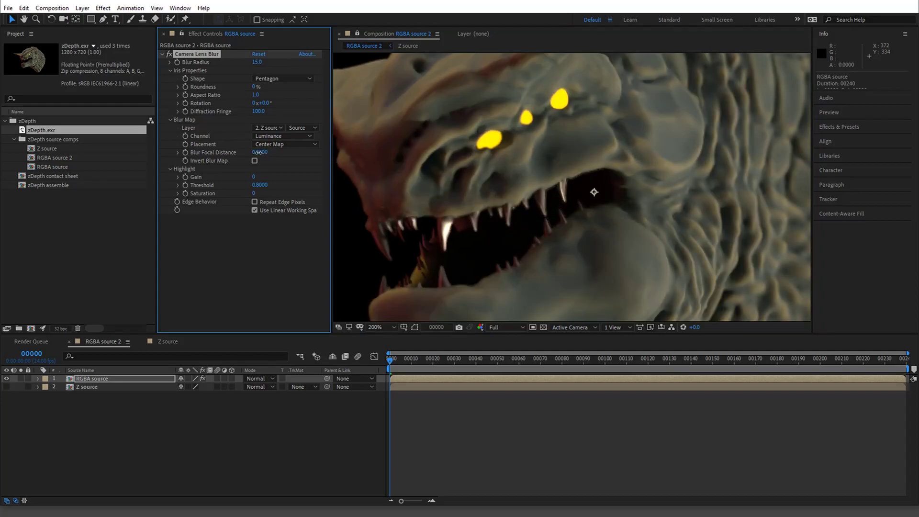
scroll(509, 239, down, 2)
drag(715, 248, 688, 235)
key(v)
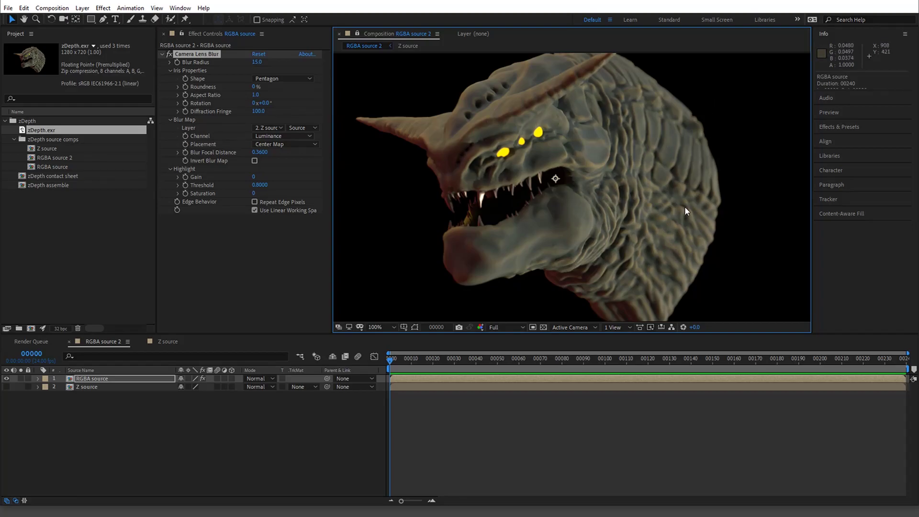
click(170, 55)
click(170, 54)
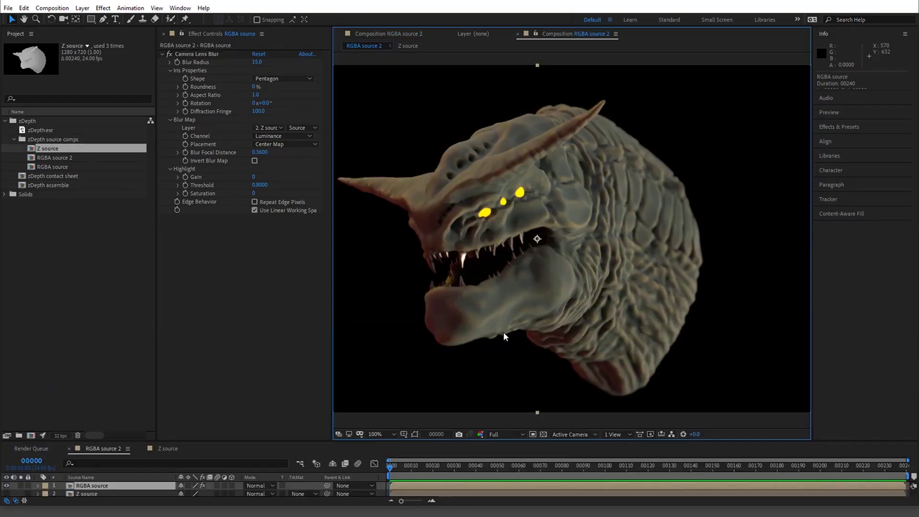
Step: Sweep Blur Focal Distance from 0 to 1 and back, leaving it at 0.37
drag(507, 284, 538, 278)
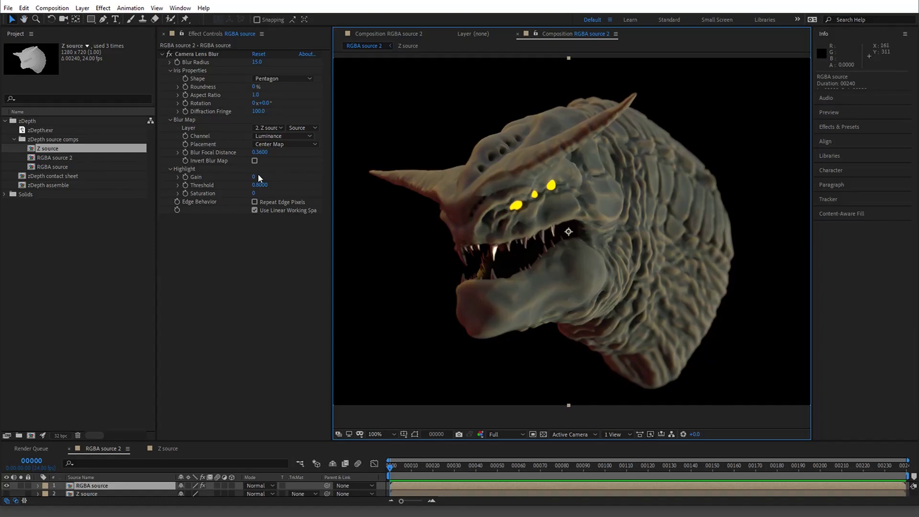
click(258, 111)
click(235, 112)
drag(262, 155, 235, 152)
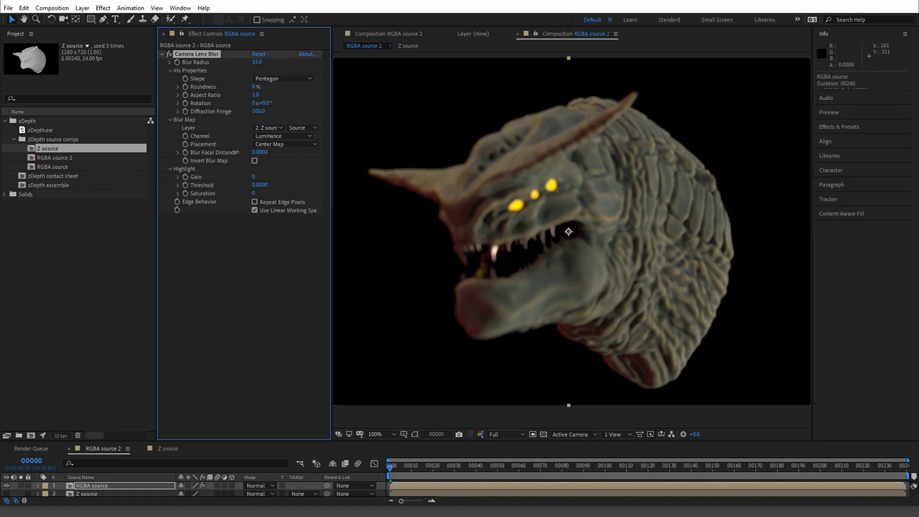
drag(234, 153, 253, 145)
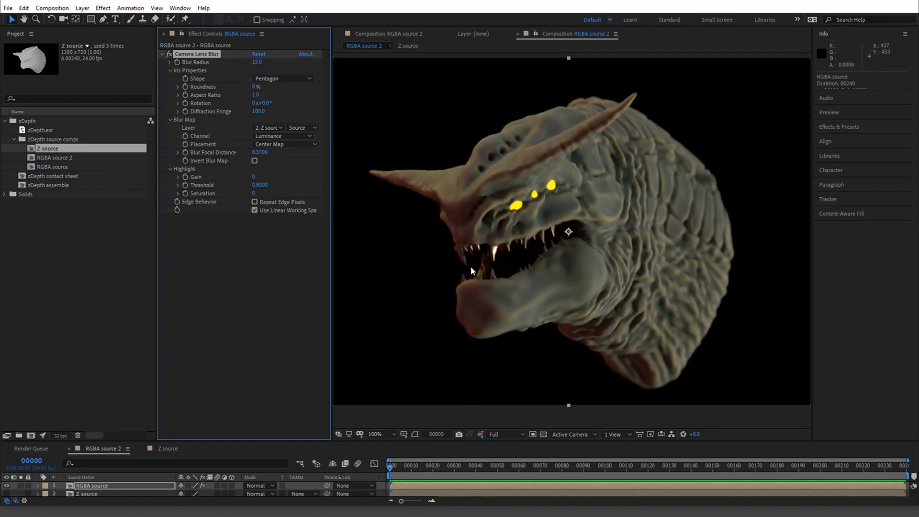
key(comma)
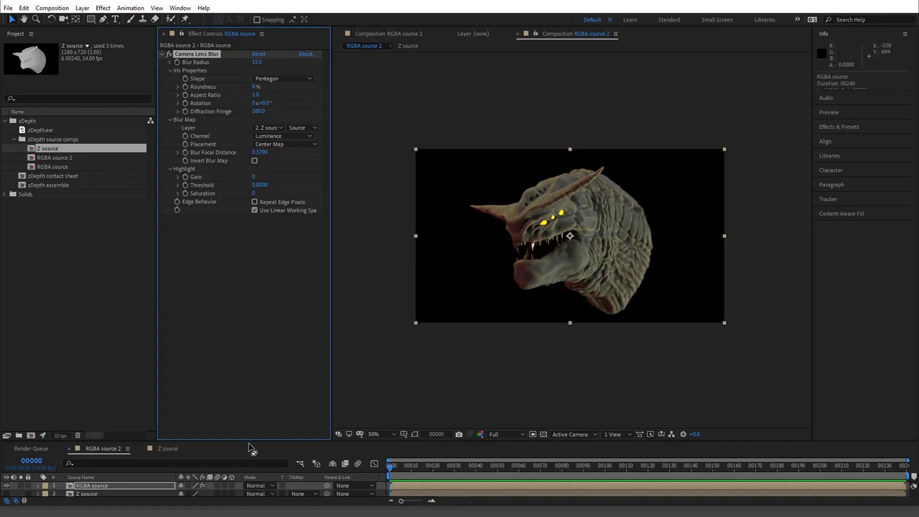
Step: Frame the head in the RGBA source 3 viewer beside RGBA source 2 to compare the edges
click(474, 378)
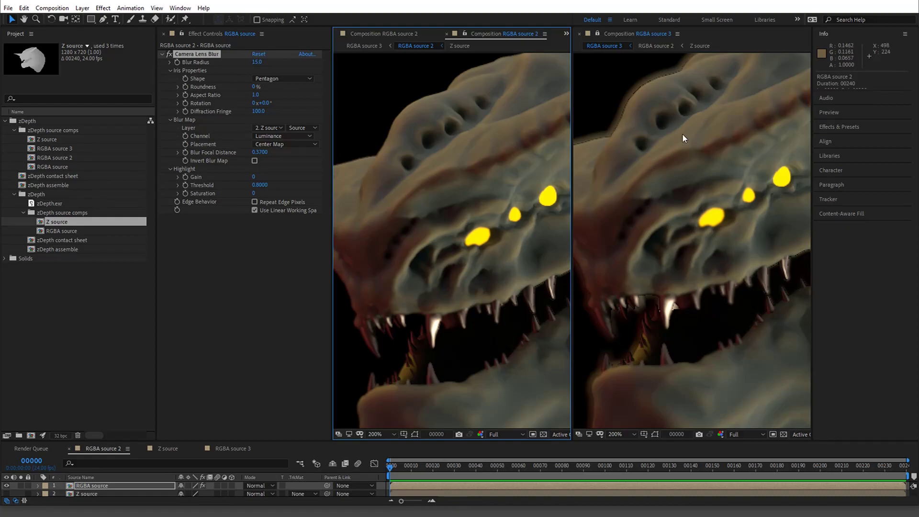
drag(683, 139, 613, 223)
drag(699, 291, 686, 146)
key(v)
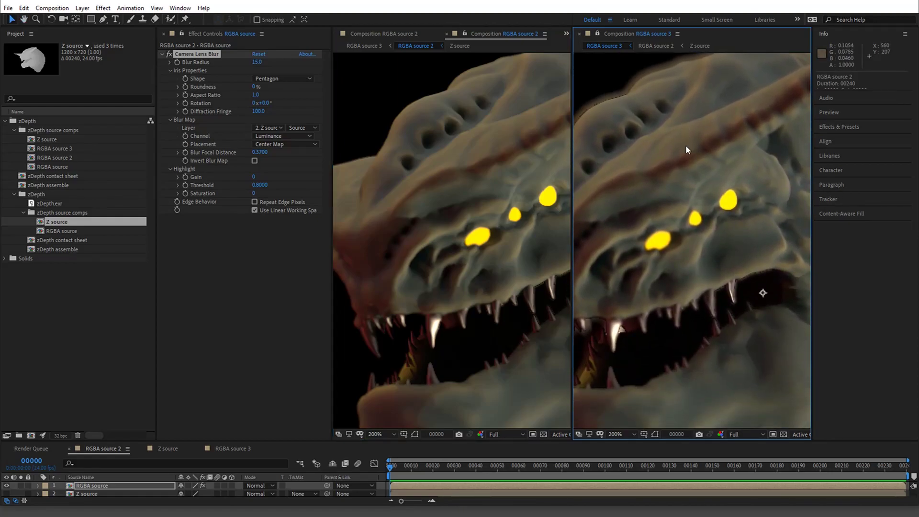